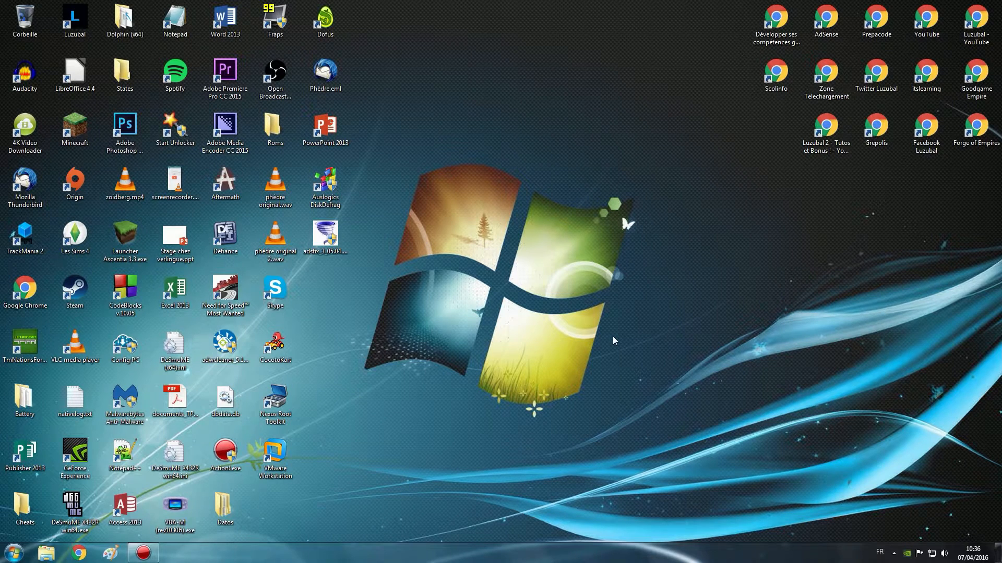
Step: Open the computer's system properties page
right_click(15, 556)
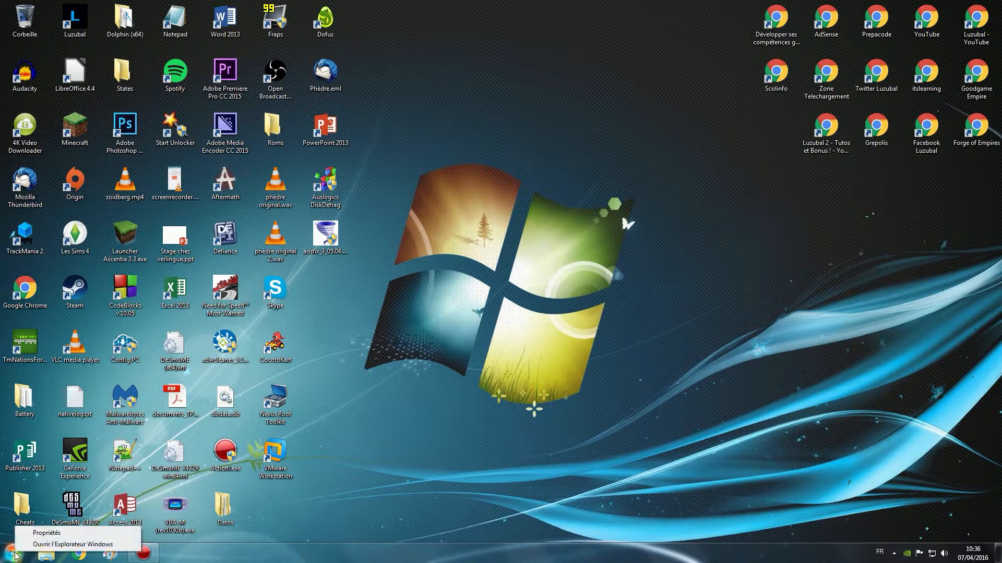
left_click(586, 402)
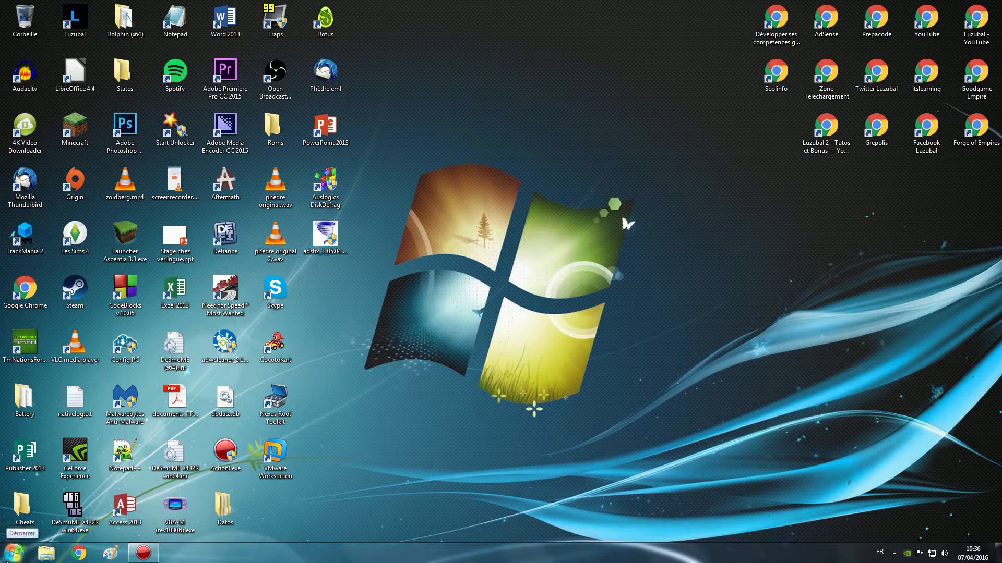
left_click(16, 556)
right_click(226, 398)
left_click(310, 484)
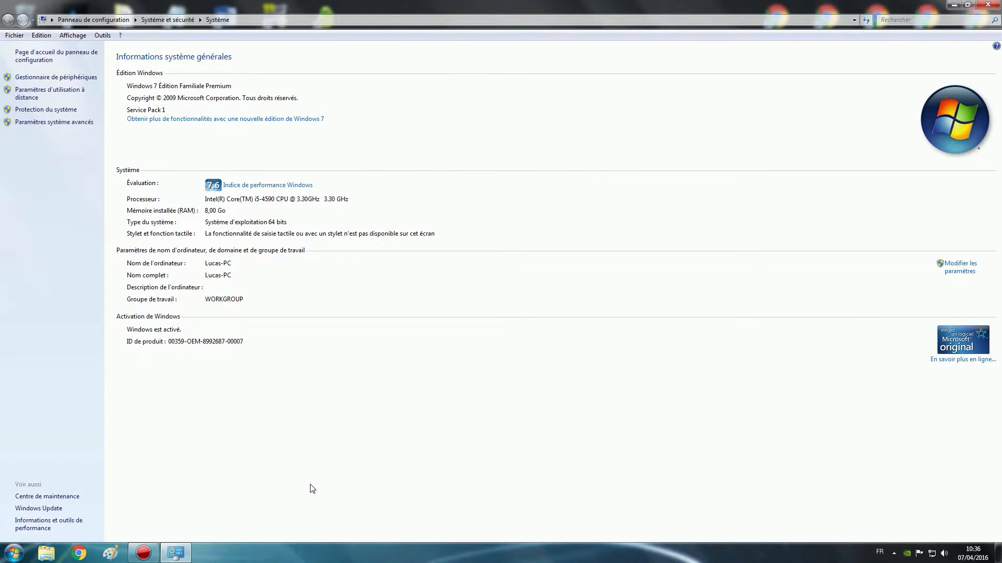
Step: View the Windows performance index and its detailed performance and system information, then minimize the report
left_click(302, 186)
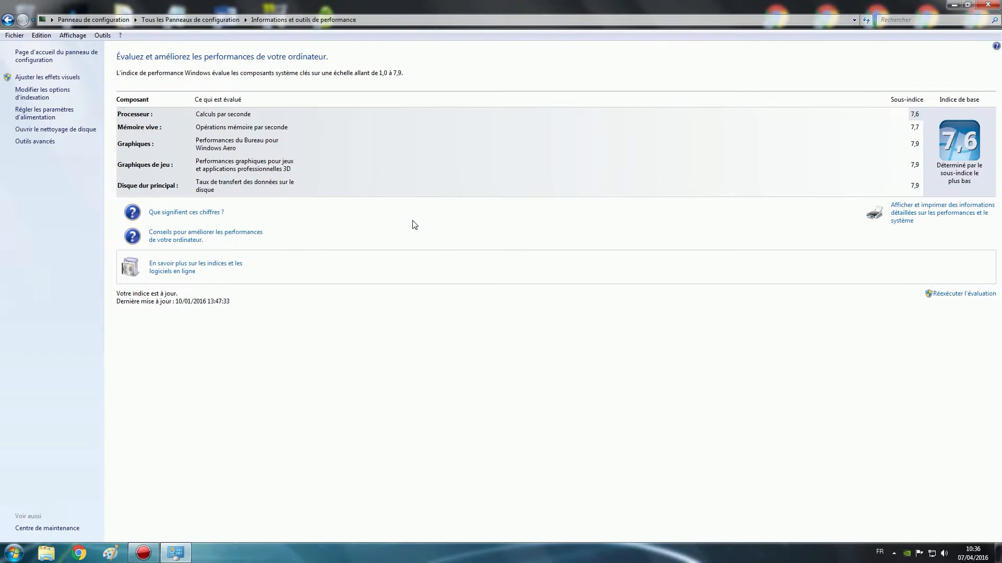
left_click(910, 213)
left_click(674, 62)
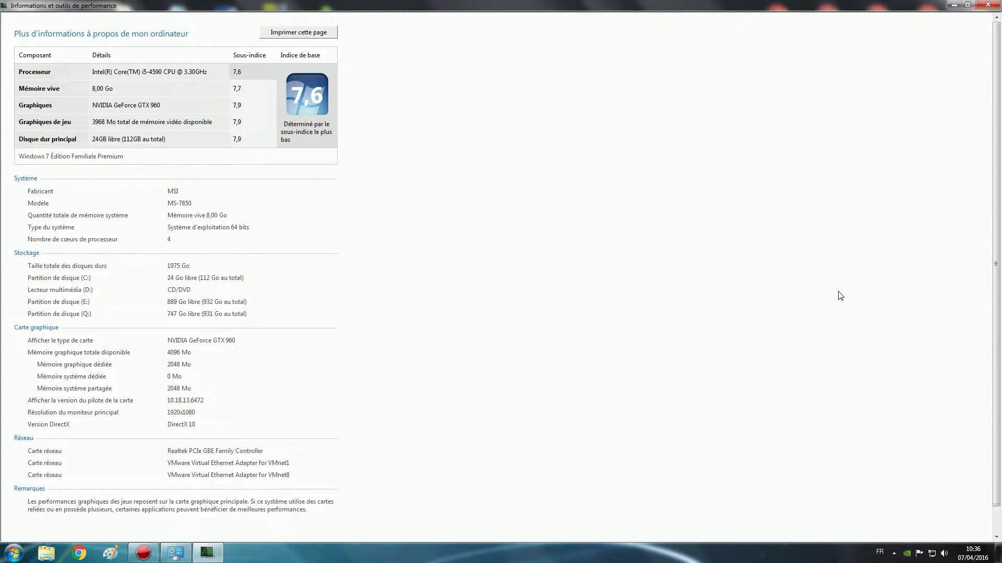
left_click(954, 6)
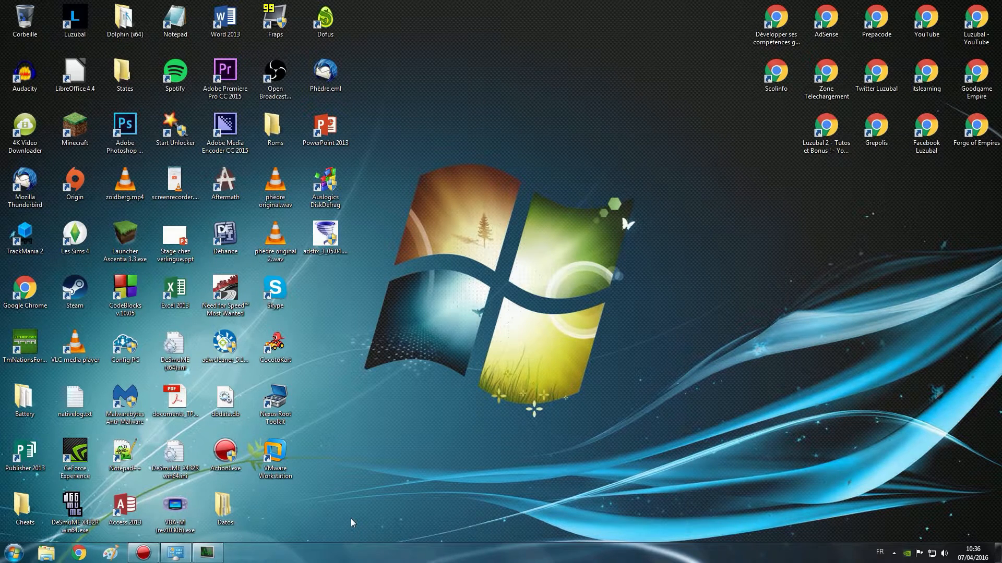
Step: Switch to Google Chrome and search Google for "intel core i5 4590"
left_click(79, 553)
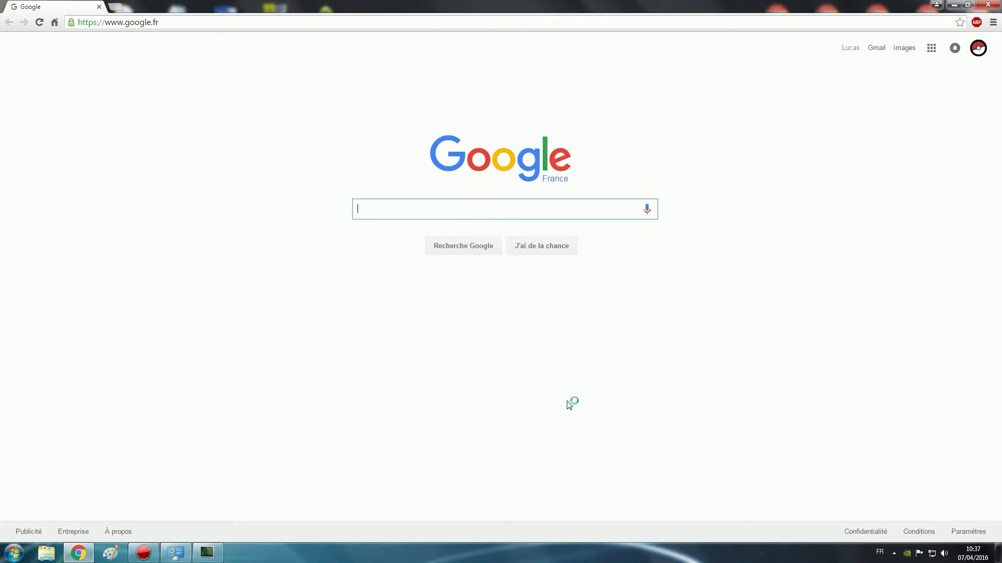
type("int")
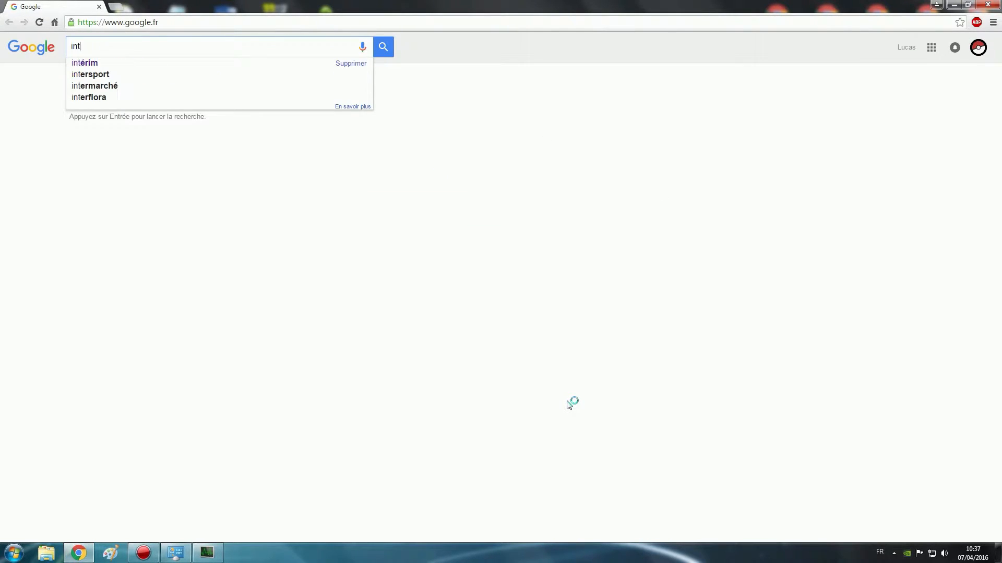
type("el core")
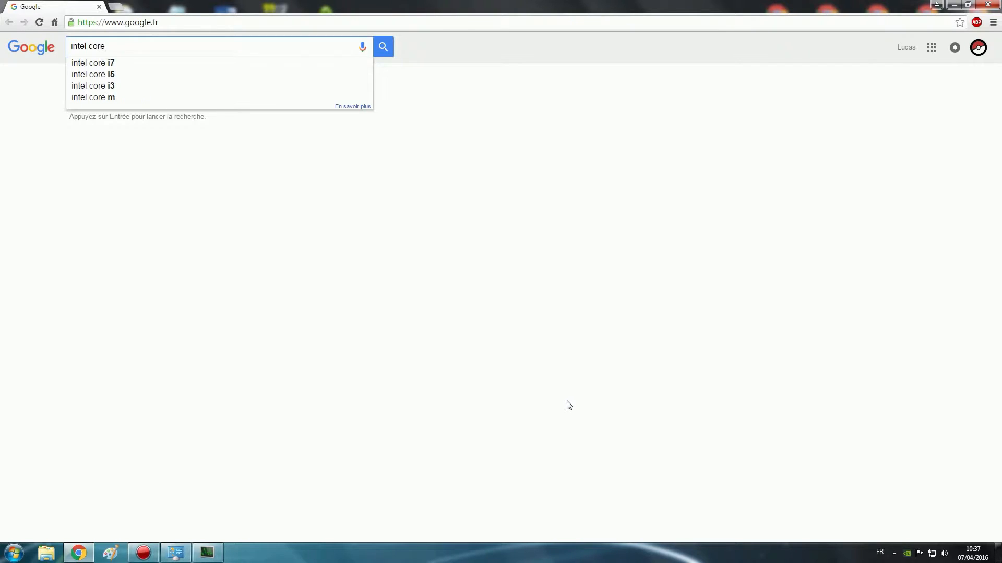
type(" i5 4")
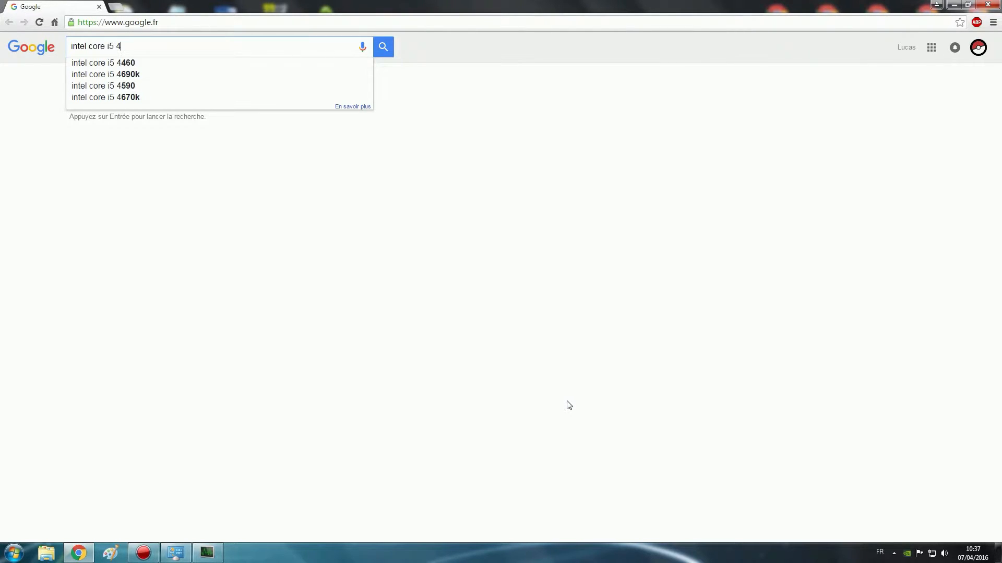
type("590")
key("Return")
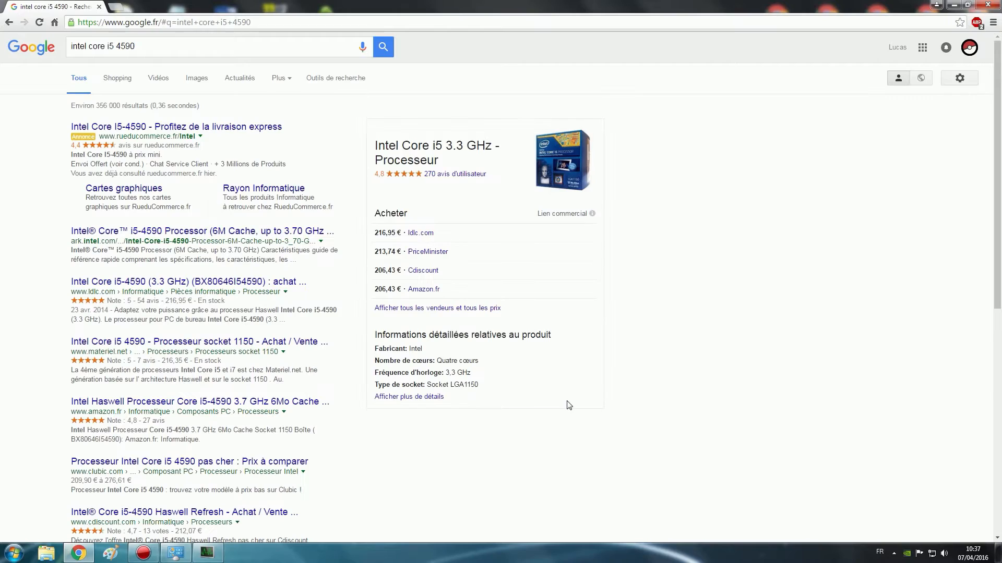
Step: Open the ark.intel.com search result for the Intel Core i5-4590 processor
left_click_drag(68, 231, 69, 231)
left_click(52, 235)
left_click_drag(71, 232, 321, 244)
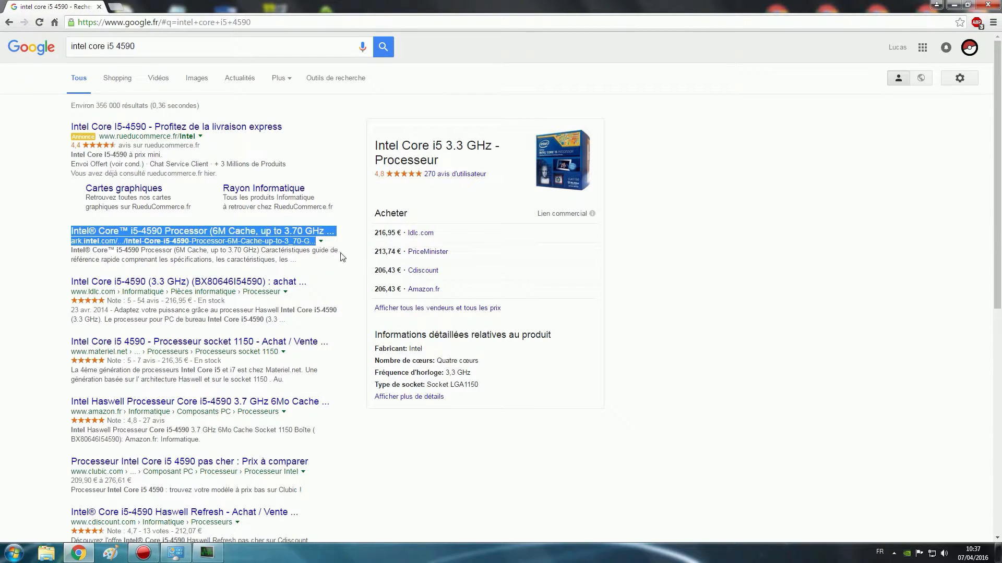
left_click(202, 232)
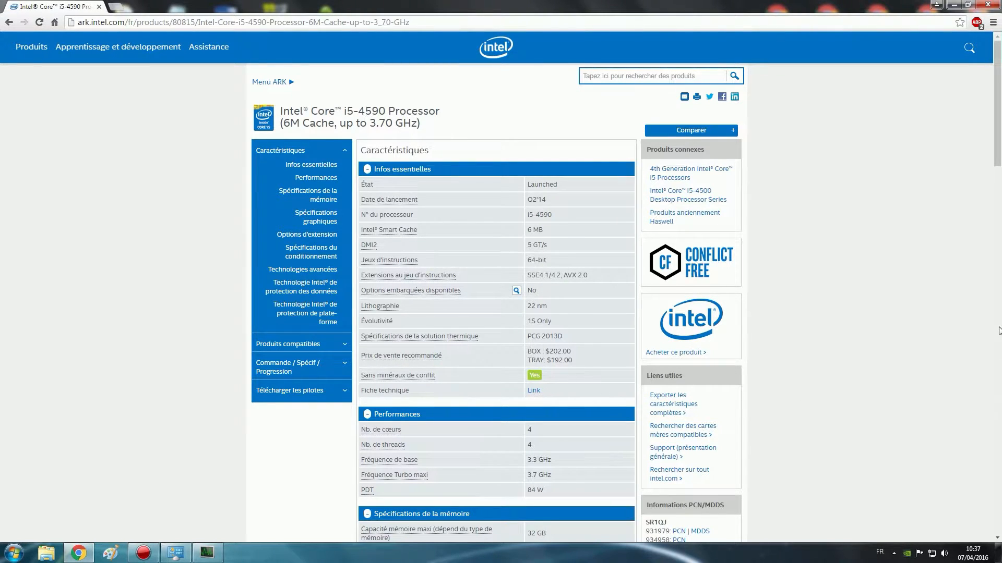
Step: Check the advanced technologies section of the processor specifications for Intel VT-x virtualization support, then return to the desktop
scroll(857, 396, "down", 6)
scroll(923, 365, "up", 2)
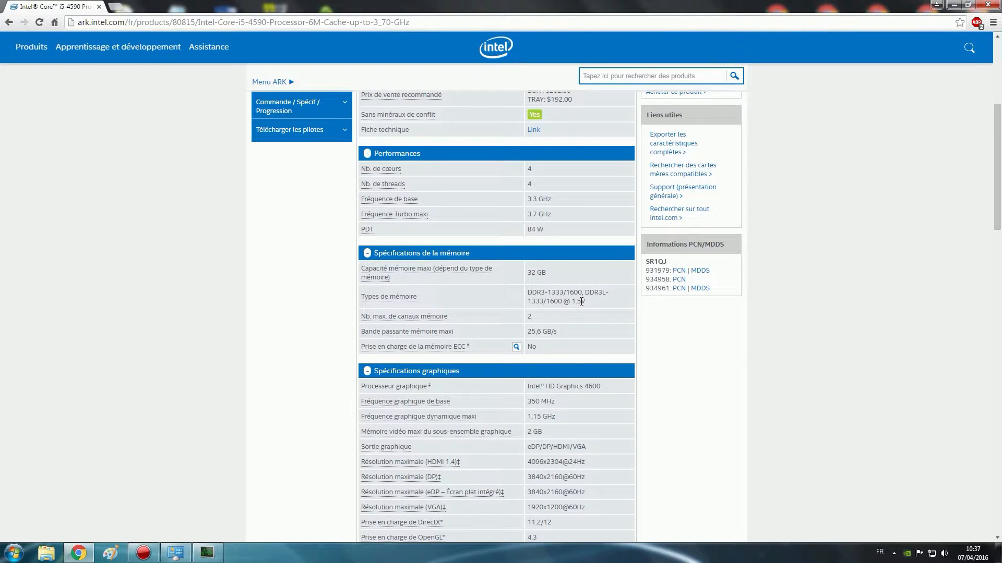
scroll(588, 390, "down", 5)
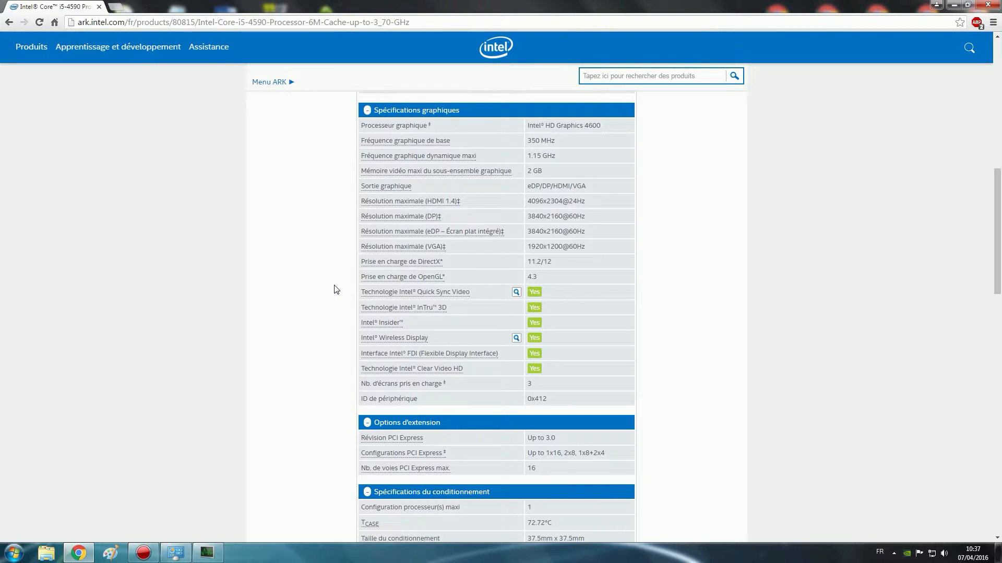
scroll(337, 289, "down", 9)
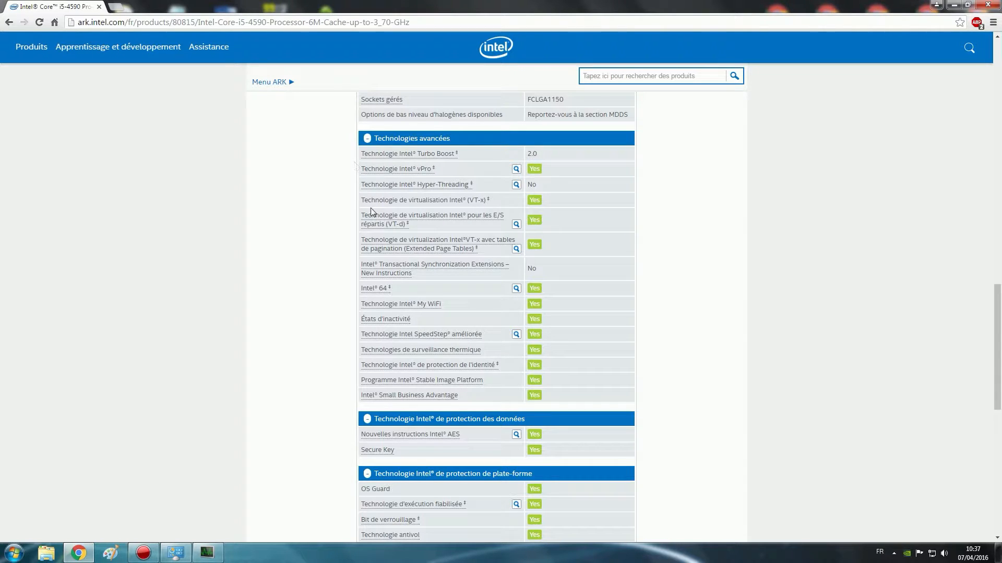
left_click_drag(357, 197, 493, 200)
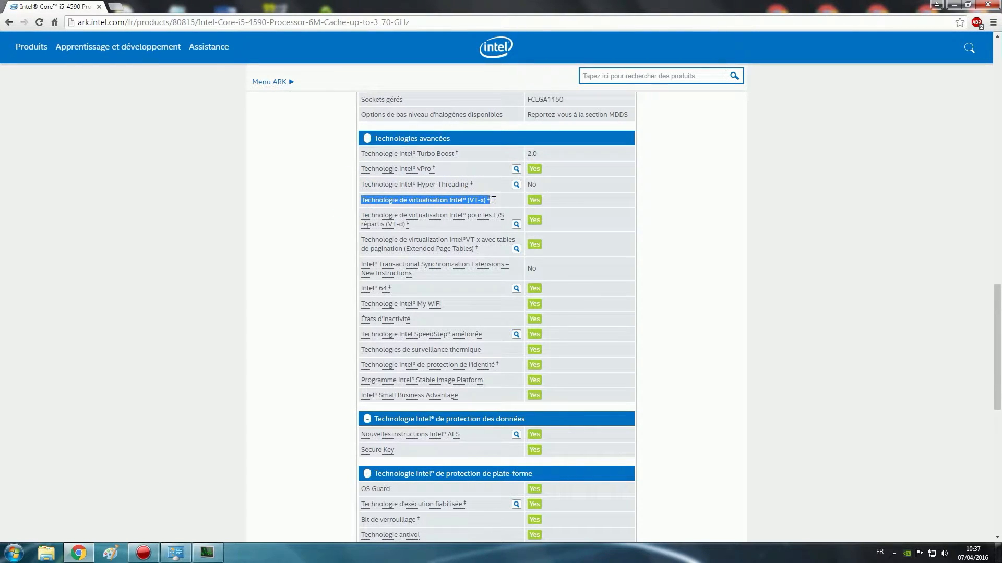
left_click(553, 205)
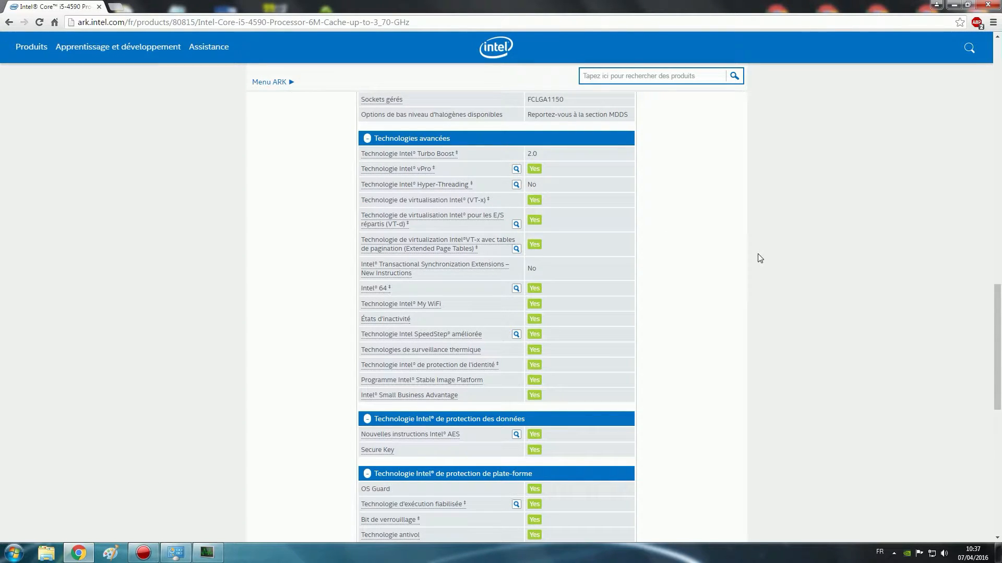
key("super+d")
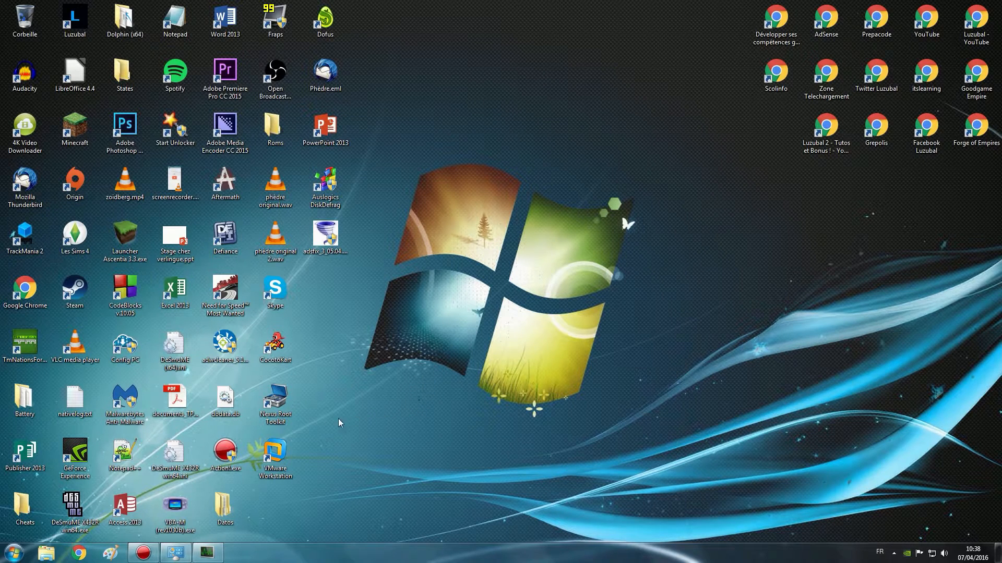
Step: Launch VMware Workstation from the desktop
double_click(275, 451)
left_click(290, 453)
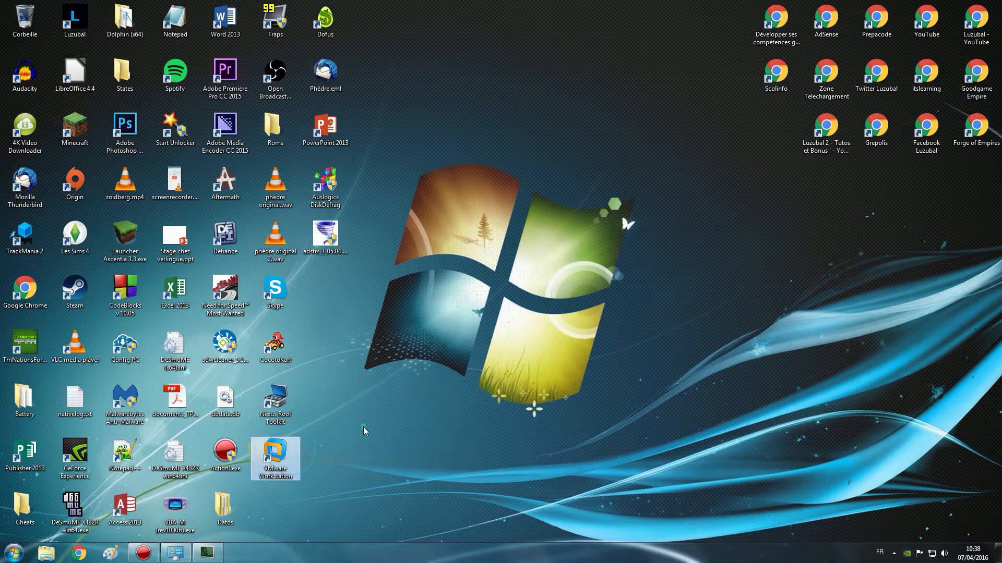
double_click(280, 466)
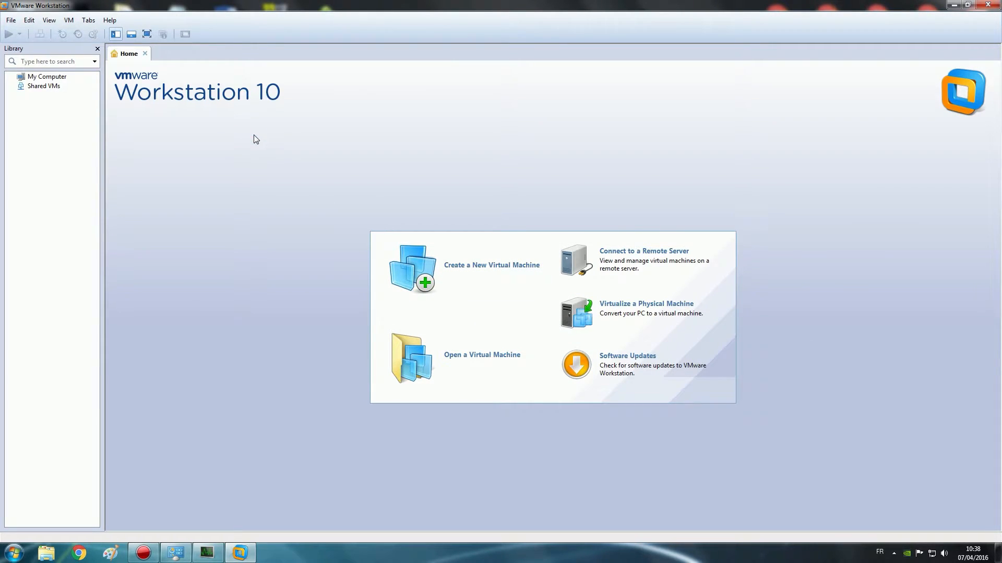
Step: Start creating a new virtual machine with the Typical (recommended) configuration and proceed to the guest operating system installation options
left_click(476, 263)
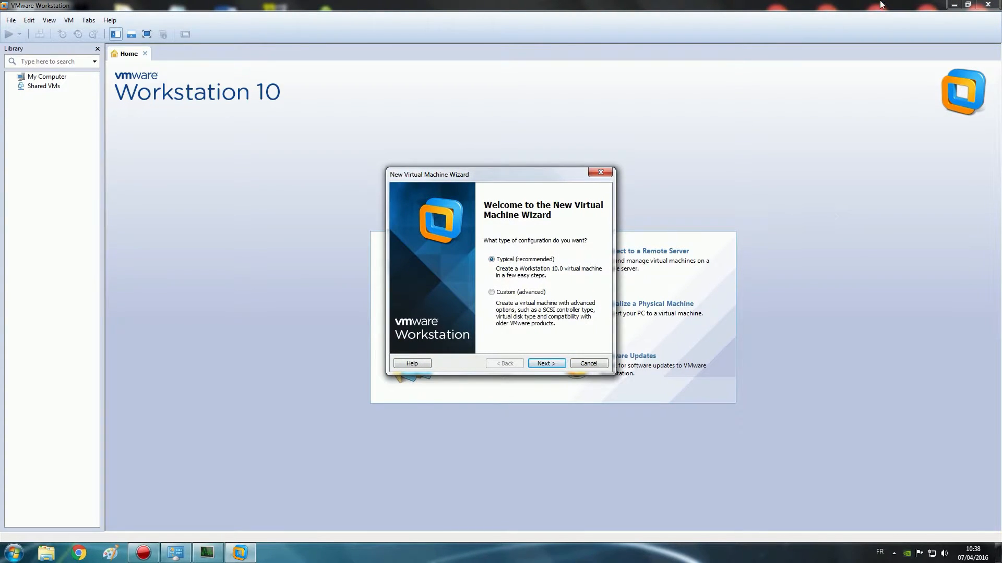
left_click_drag(439, 175, 462, 179)
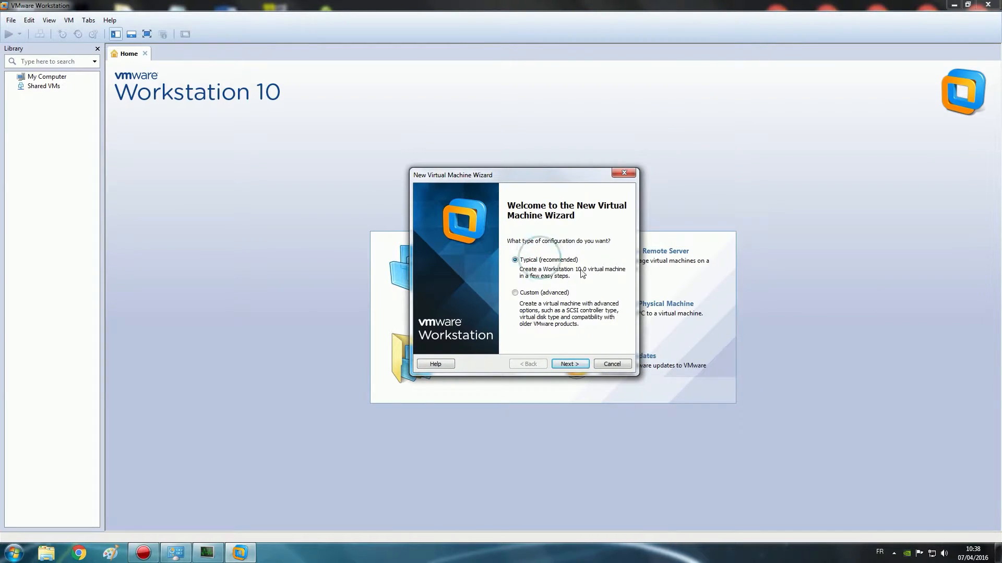
left_click(568, 364)
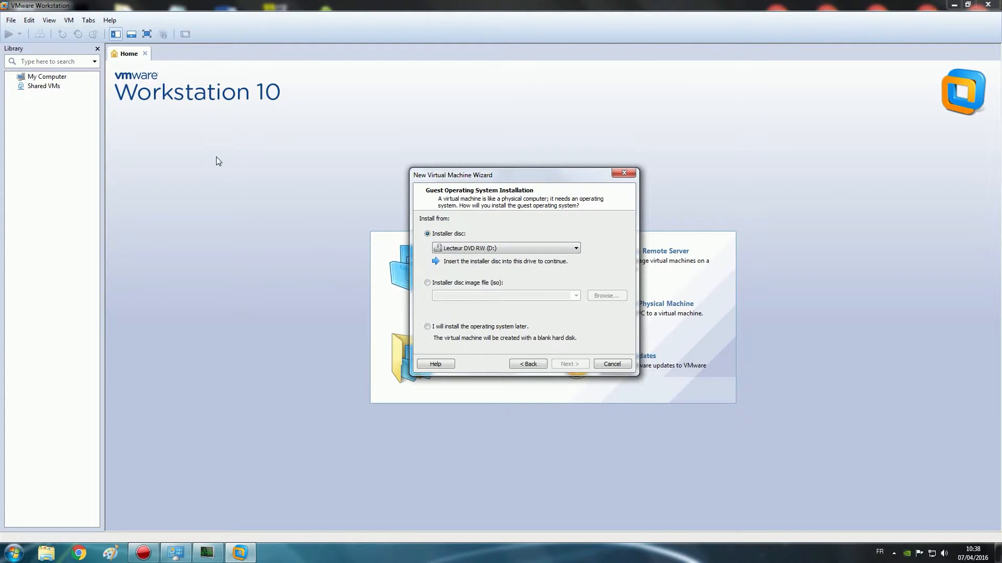
Step: Switch to Windows Explorer and open the SYSTEMES D'EXPLOITATION folder on the WD_EXT (Q:) drive
key("super")
left_click(183, 398)
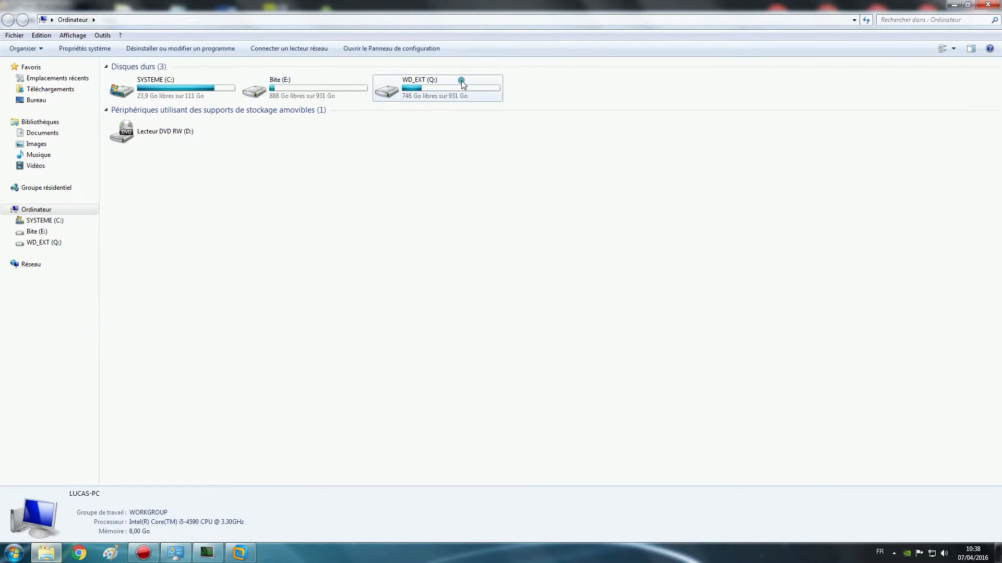
double_click(461, 83)
double_click(143, 136)
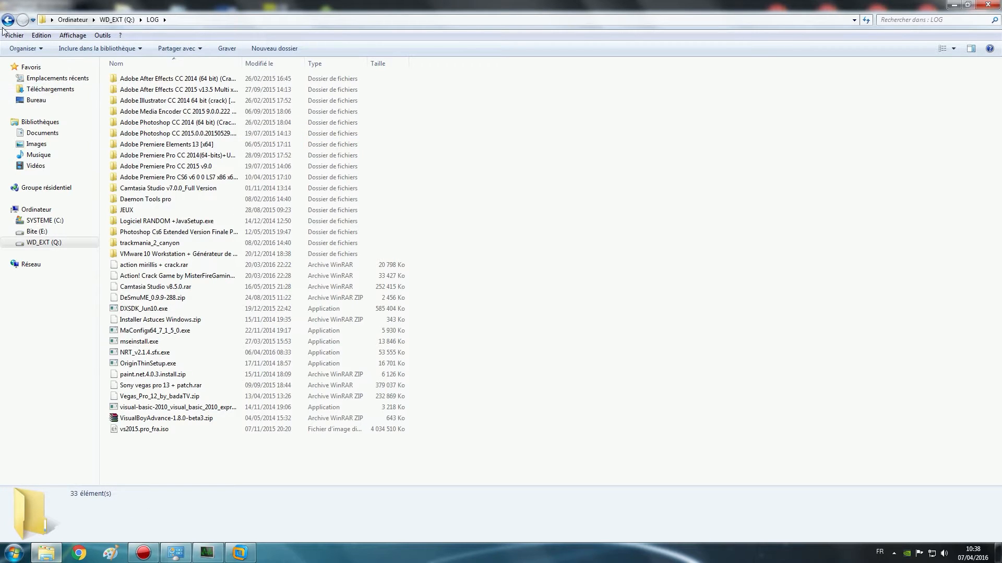
key("BackSpace")
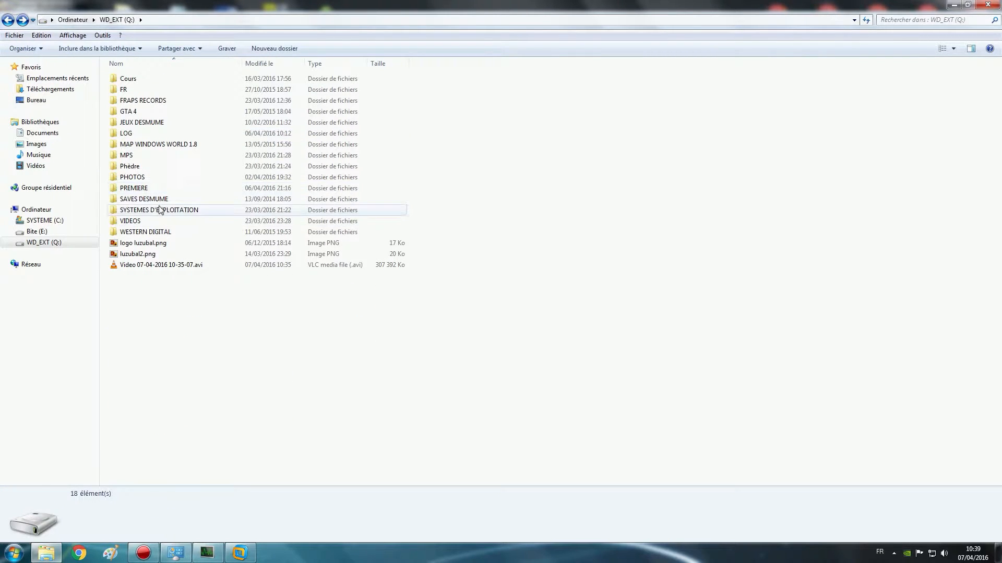
double_click(159, 210)
Step: Look over the Windows 10 ISO files in the folder, then close the Explorer window
left_click(165, 104)
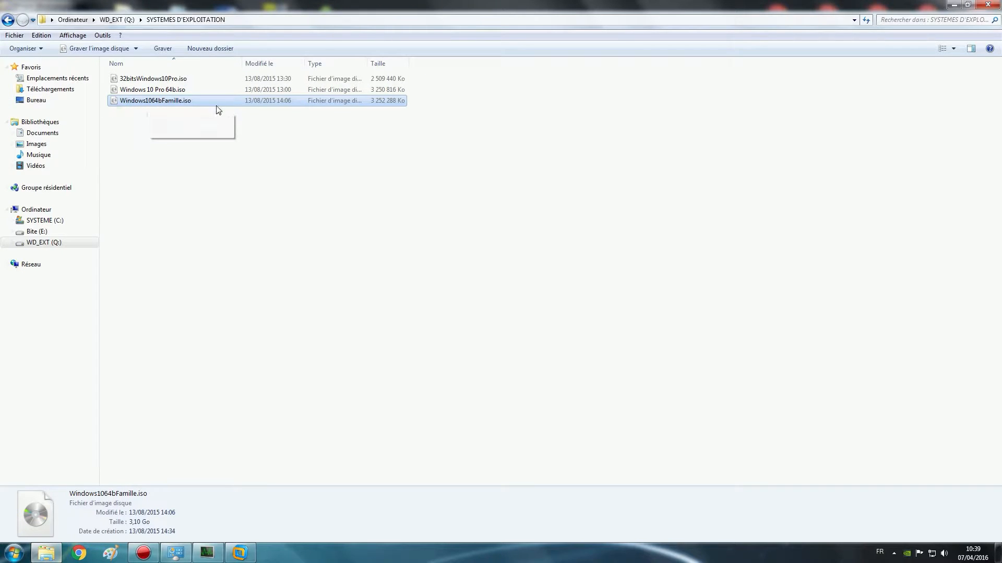
left_click(189, 125)
left_click(167, 80)
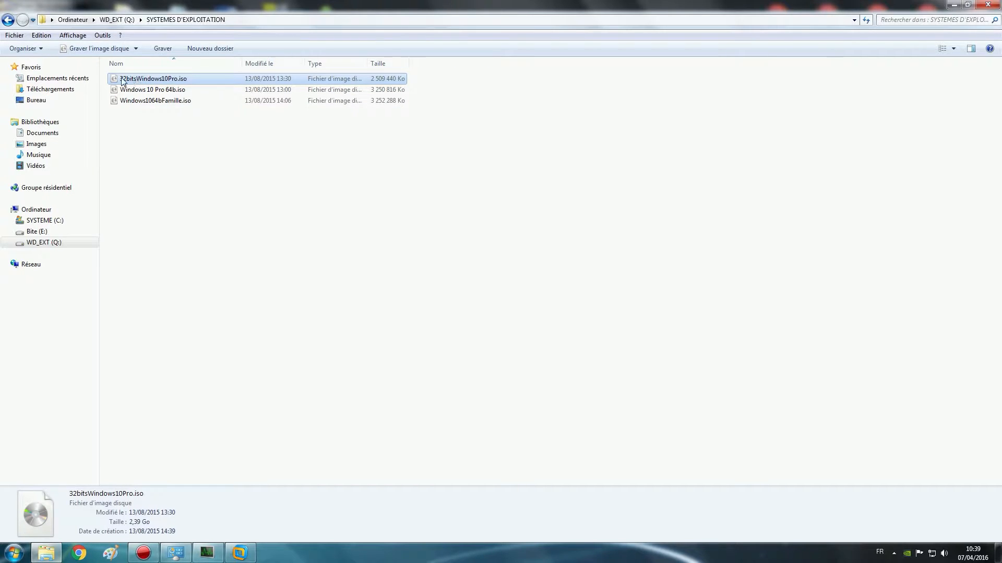
left_click(253, 219)
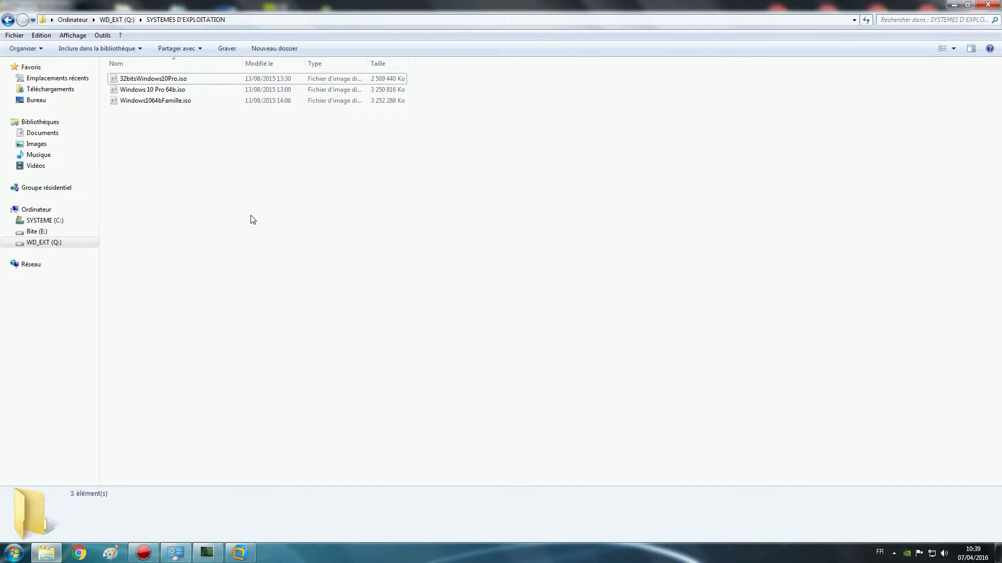
left_click(988, 5)
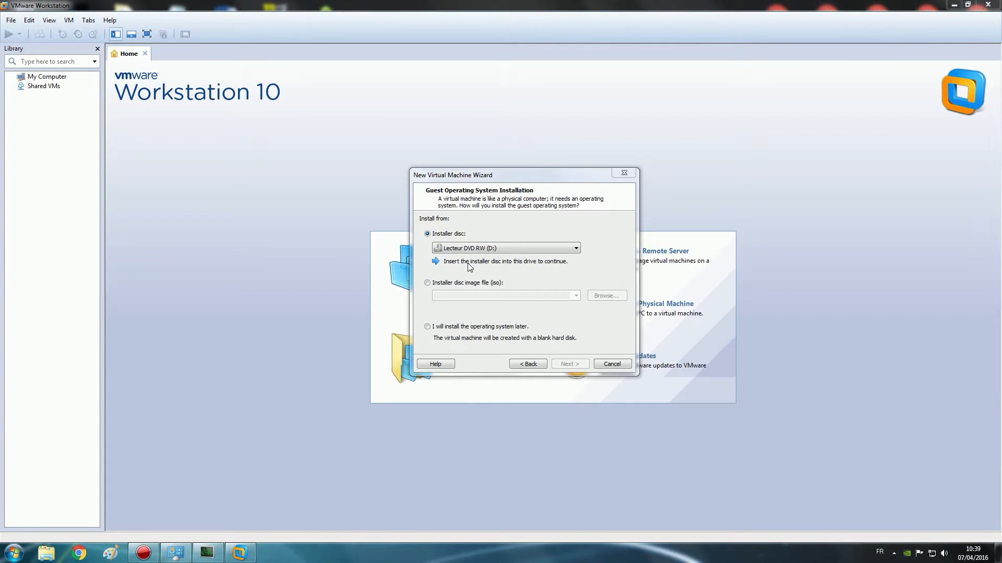
Step: Choose the 32bitsWindows10Pro ISO from the SYSTEMES D'EXPLOITATION folder on WD_EXT (Q:) as the installer disc image and proceed
left_click(445, 287)
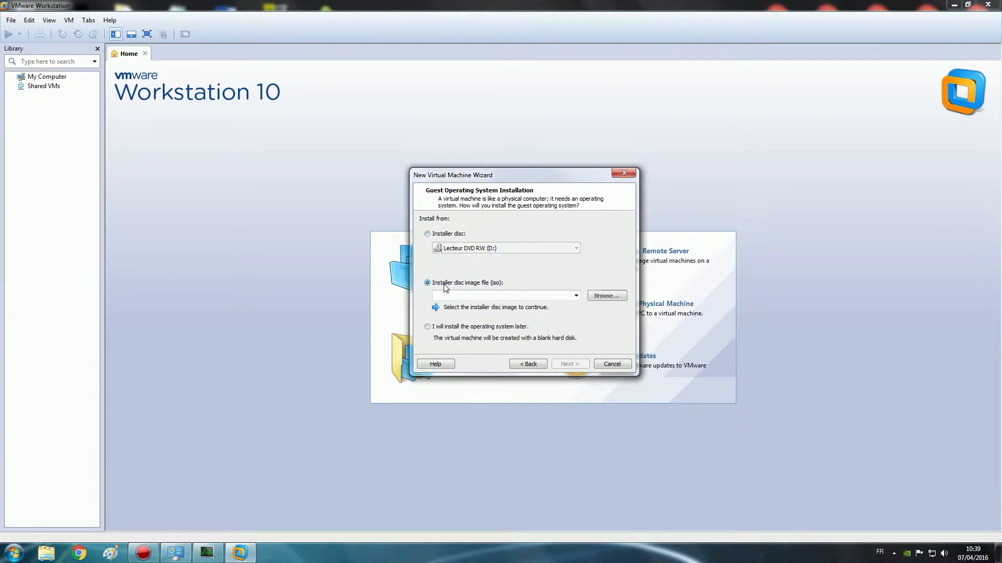
left_click(605, 296)
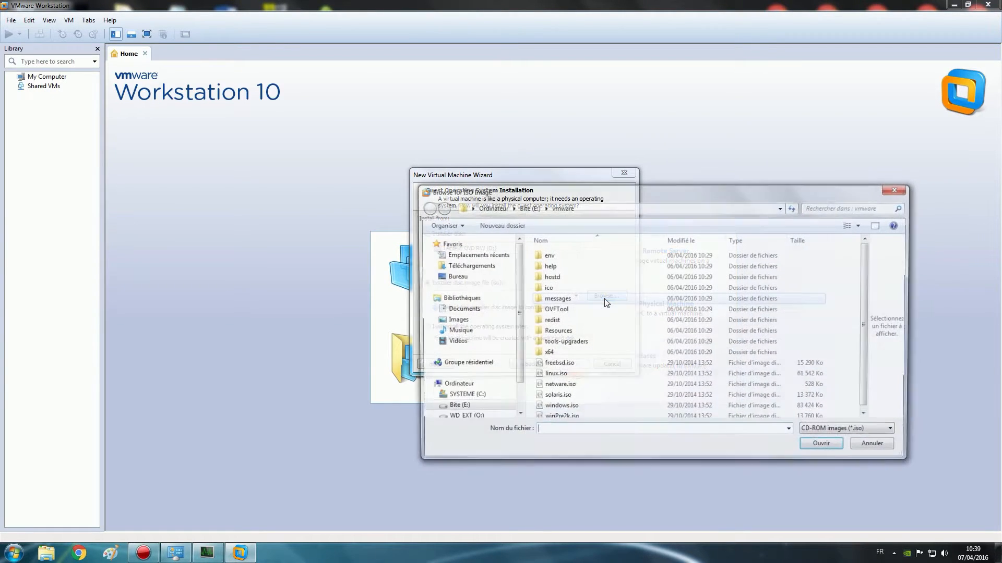
left_click_drag(525, 134, 491, 118)
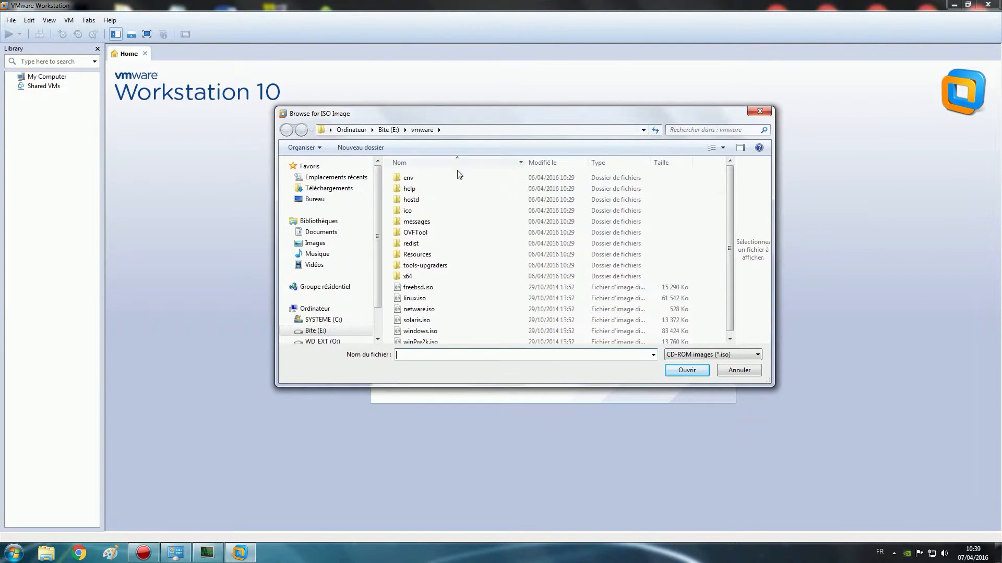
left_click(322, 341)
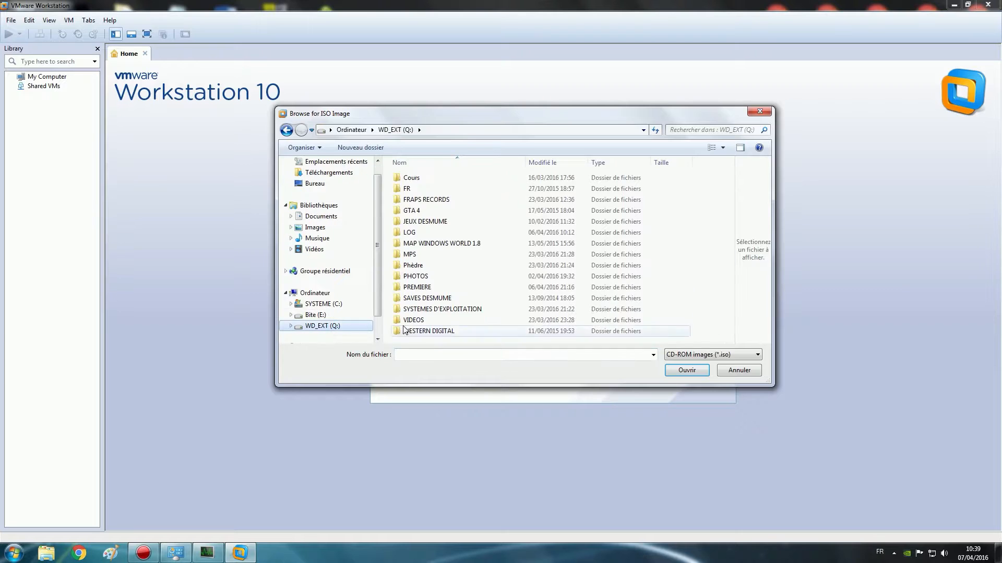
double_click(428, 309)
left_click(438, 178)
left_click(686, 370)
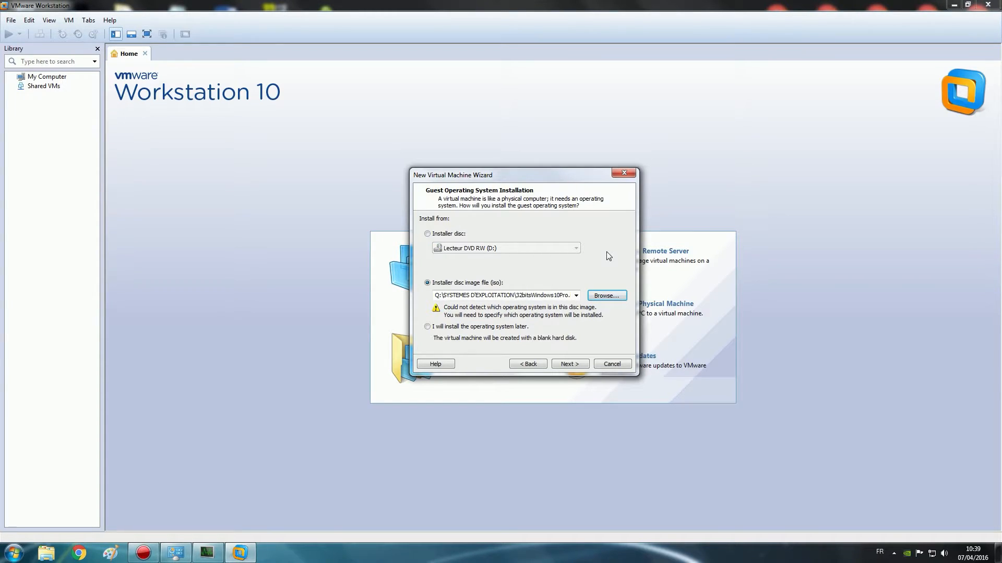
left_click(584, 365)
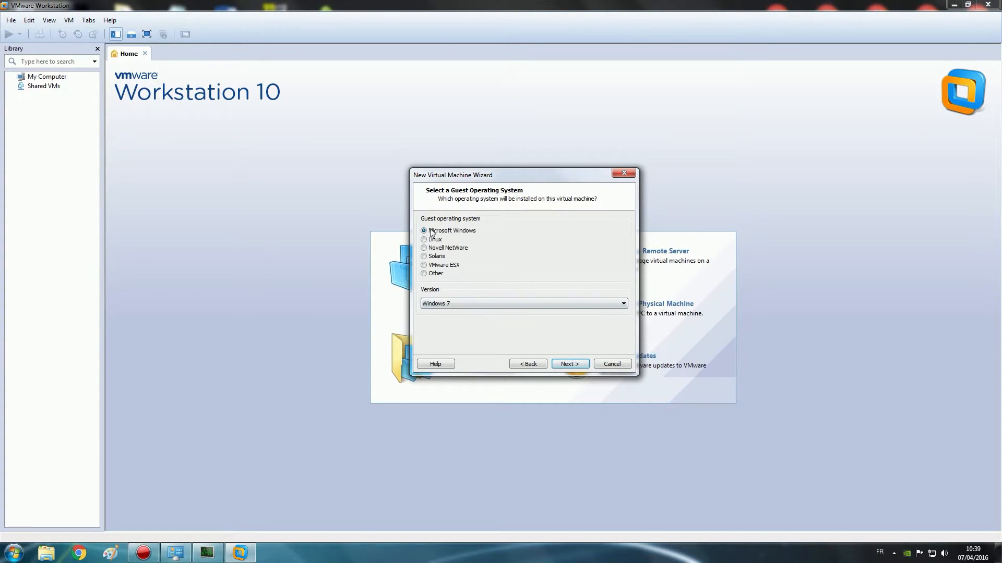
Step: Look through the available guest operating system versions for Microsoft Windows and for Other
left_click(451, 301)
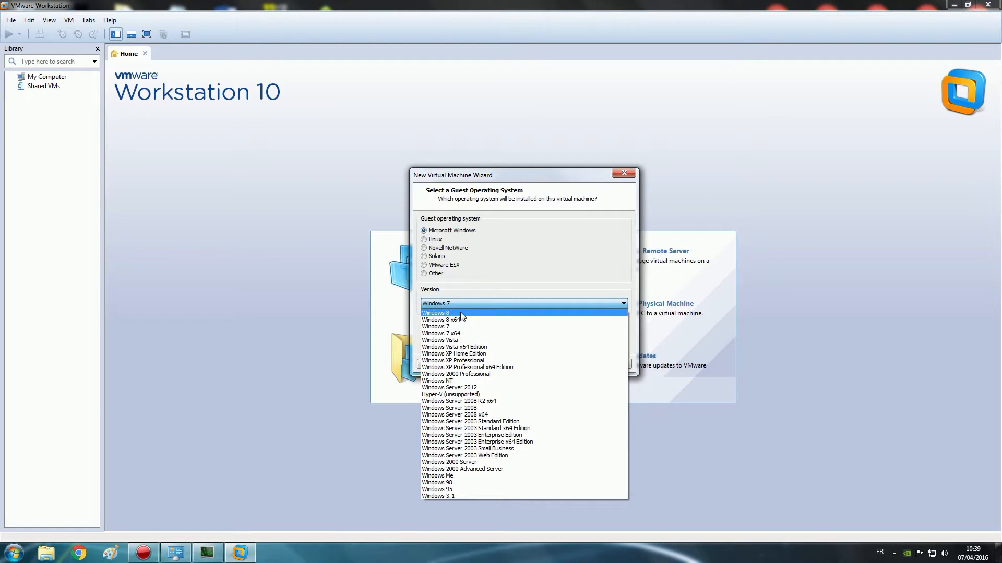
left_click(526, 260)
left_click(482, 304)
left_click(495, 314)
left_click(500, 300)
left_click(418, 292)
left_click(436, 274)
left_click(453, 302)
left_click(456, 299)
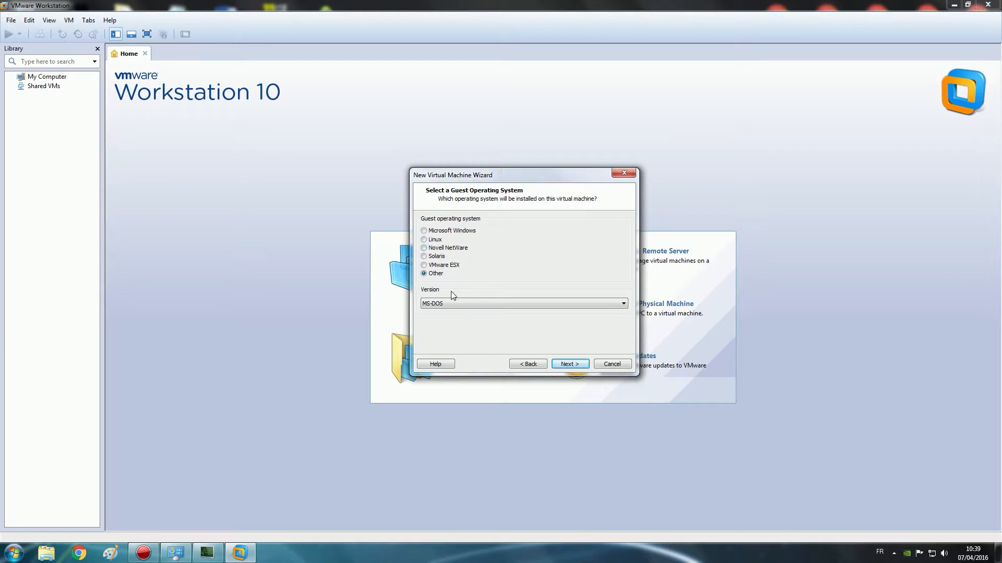
Step: Set the guest operating system to Microsoft Windows with version Windows 7 and proceed to naming the virtual machine
left_click(443, 230)
left_click(471, 303)
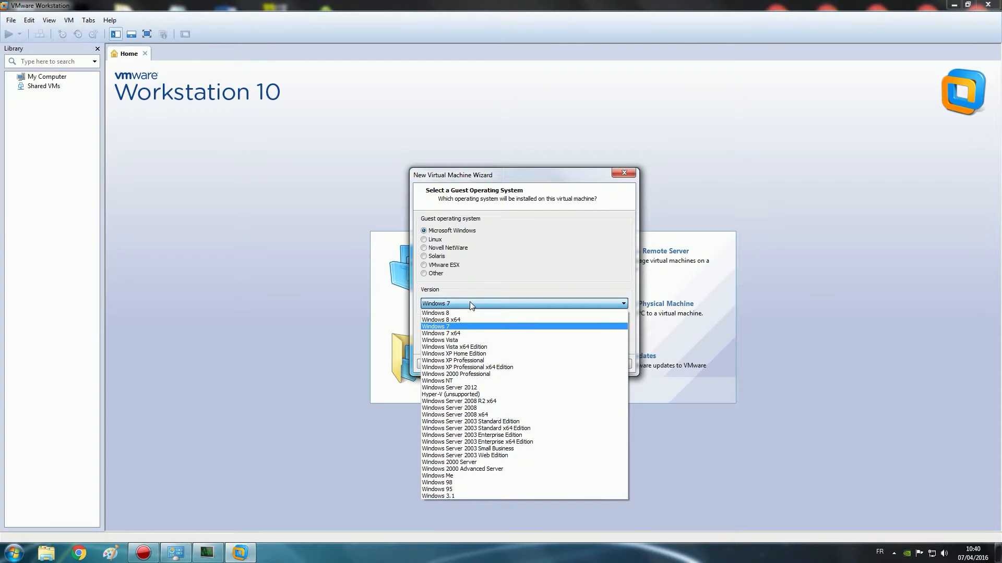
left_click(471, 305)
left_click(570, 364)
Step: Name the virtual machine Windows 10 and set its location to the vmware folder on drive E:
left_click(475, 232)
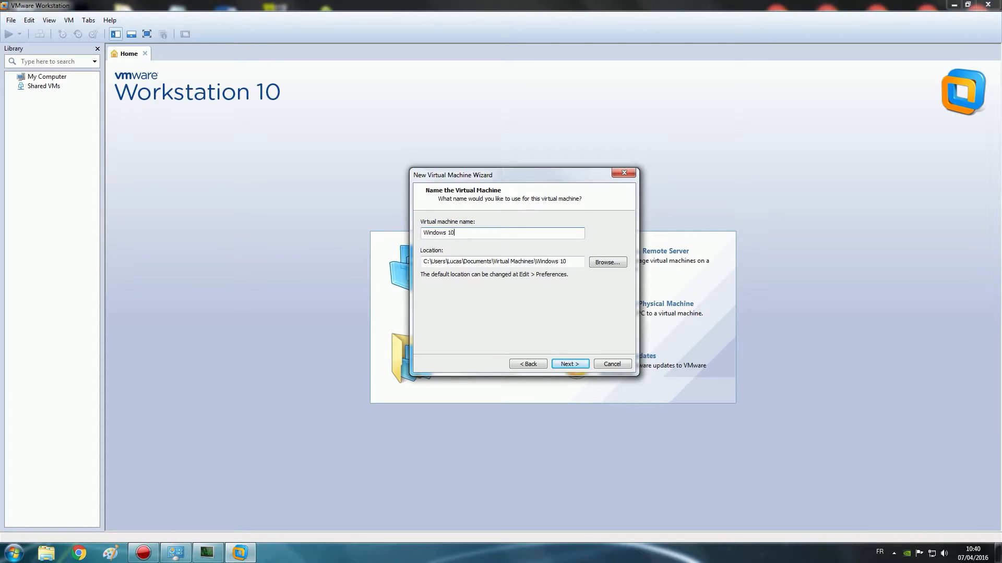
left_click(609, 264)
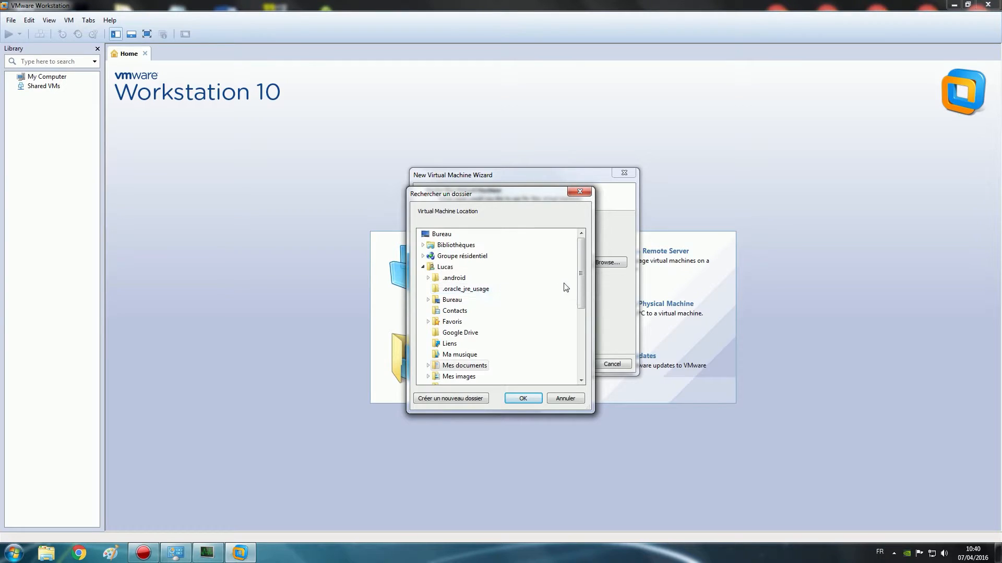
left_click_drag(580, 282, 584, 327)
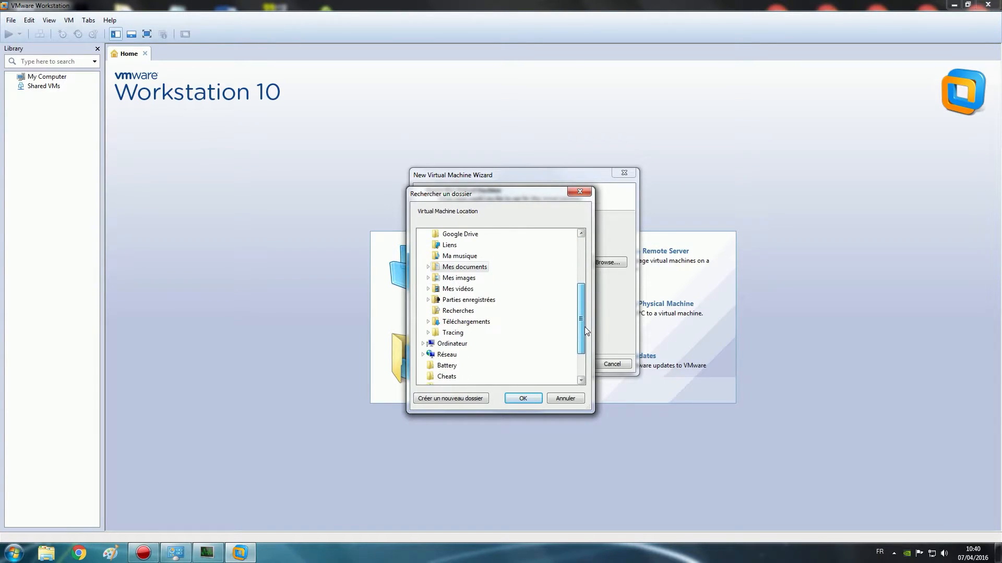
left_click(440, 342)
scroll(501, 360, "down", 4)
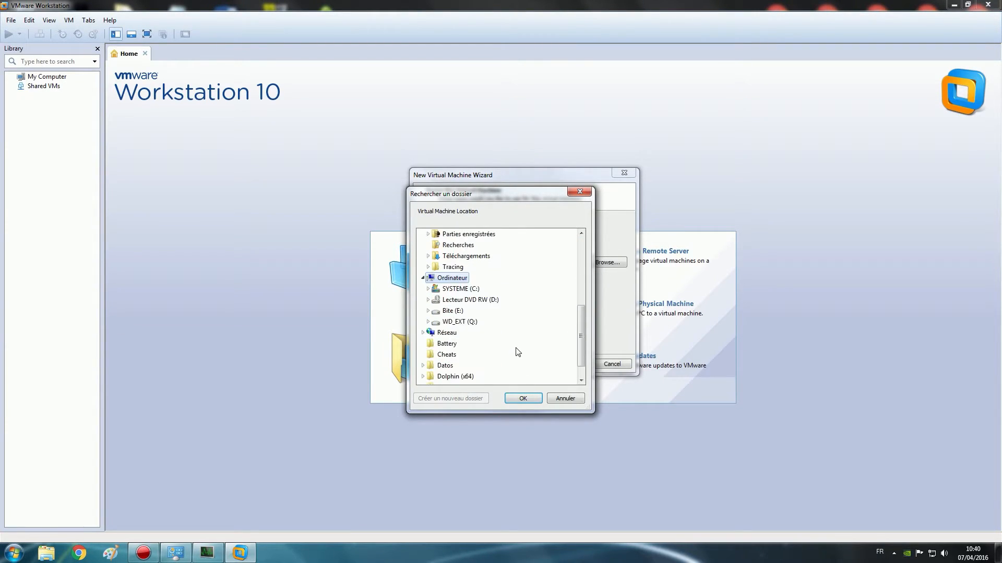
left_click(455, 290)
scroll(501, 330, "down", 4)
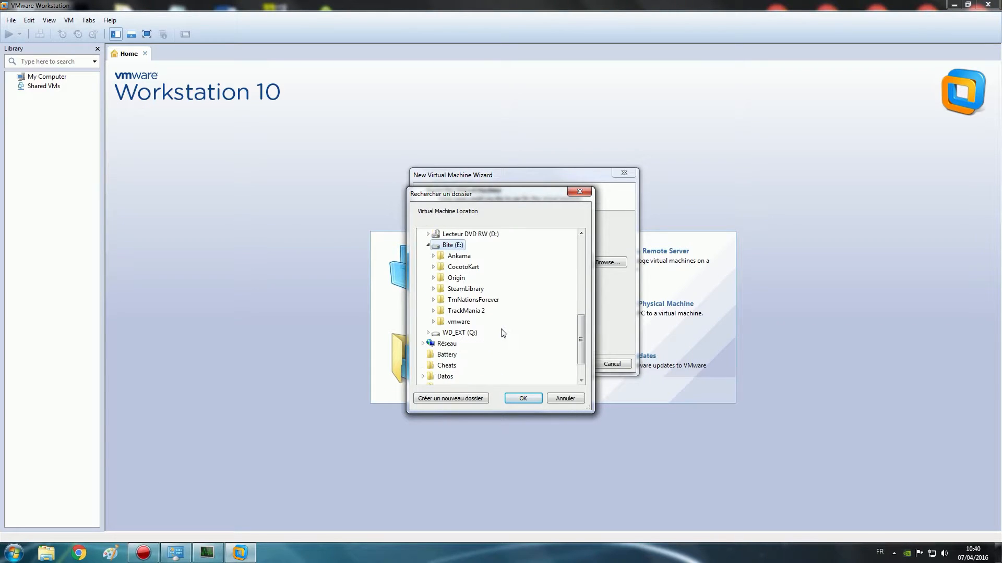
left_click(458, 322)
left_click(516, 397)
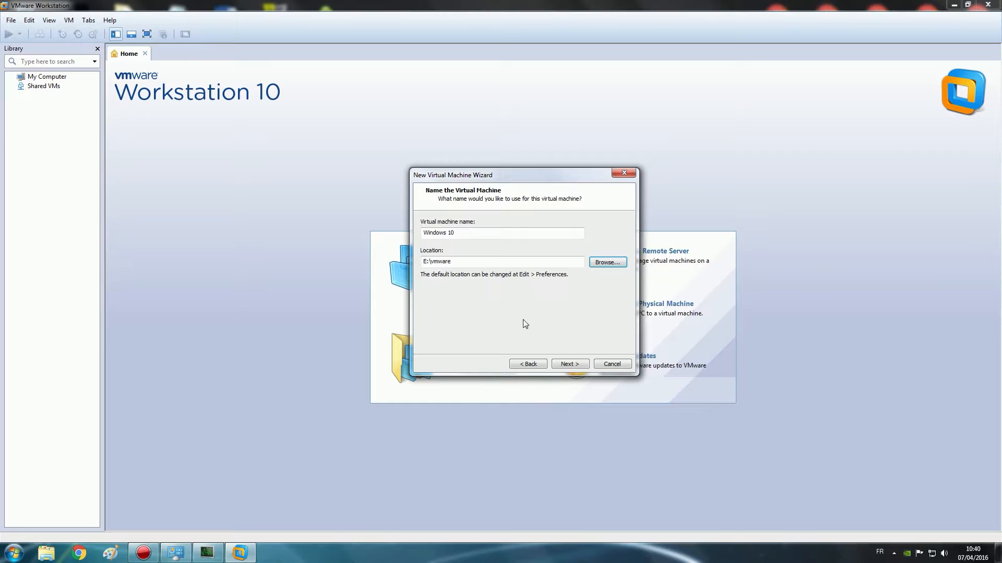
Step: Accept a 60 GB maximum disk size split into multiple files, and open the hardware customization
left_click(570, 364)
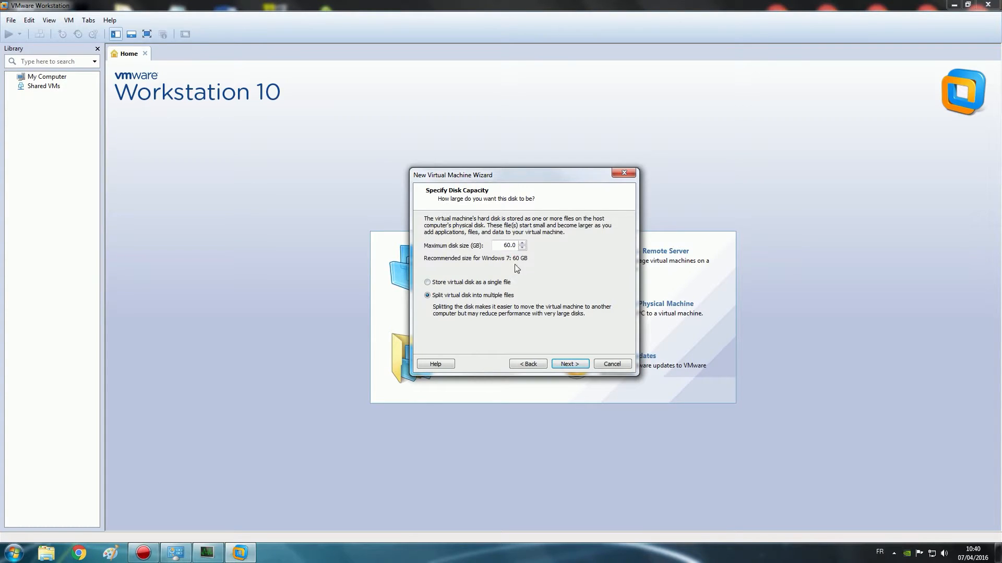
left_click(570, 363)
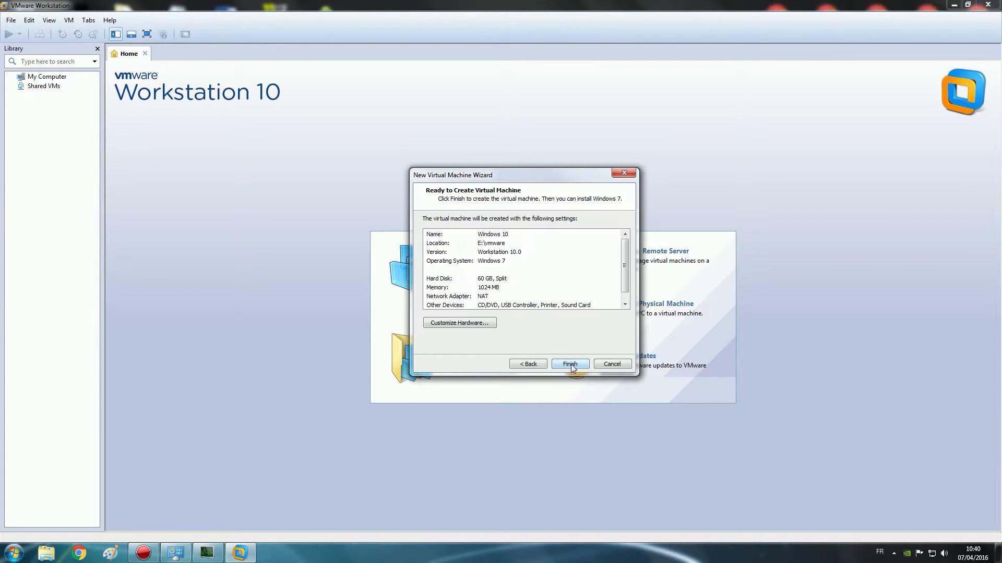
left_click(458, 324)
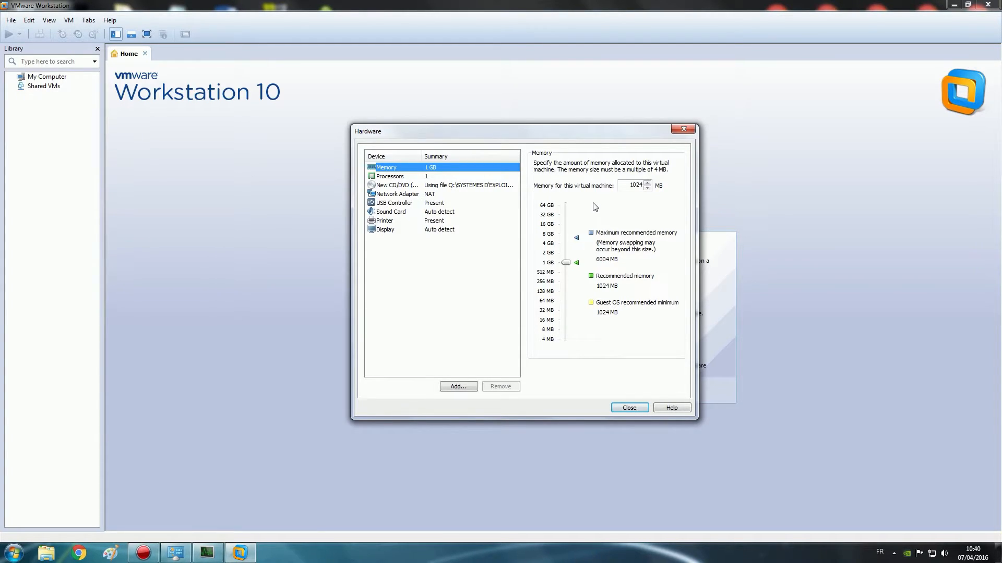
Step: Open the host computer's system properties to check its installed memory
left_click(13, 553)
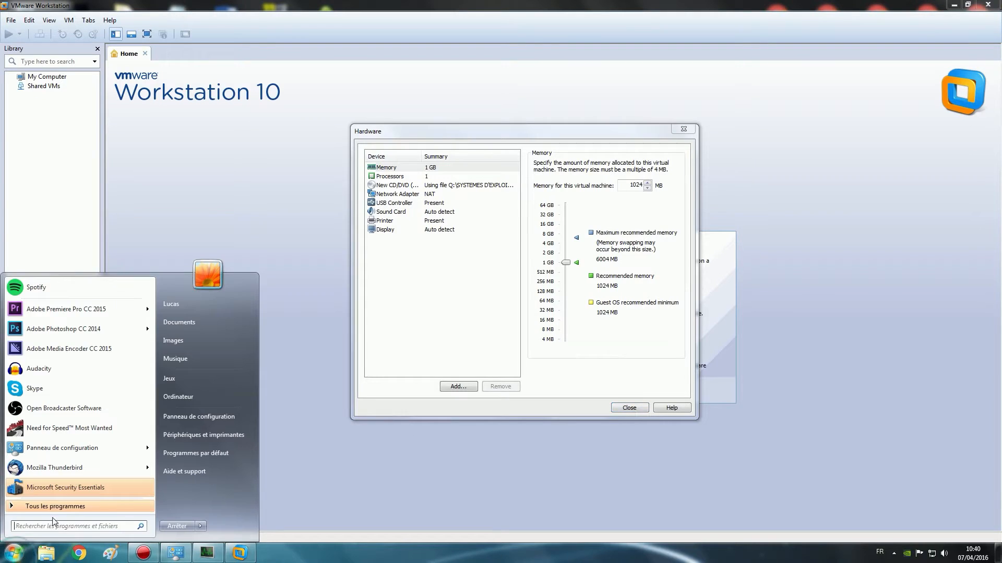
right_click(221, 397)
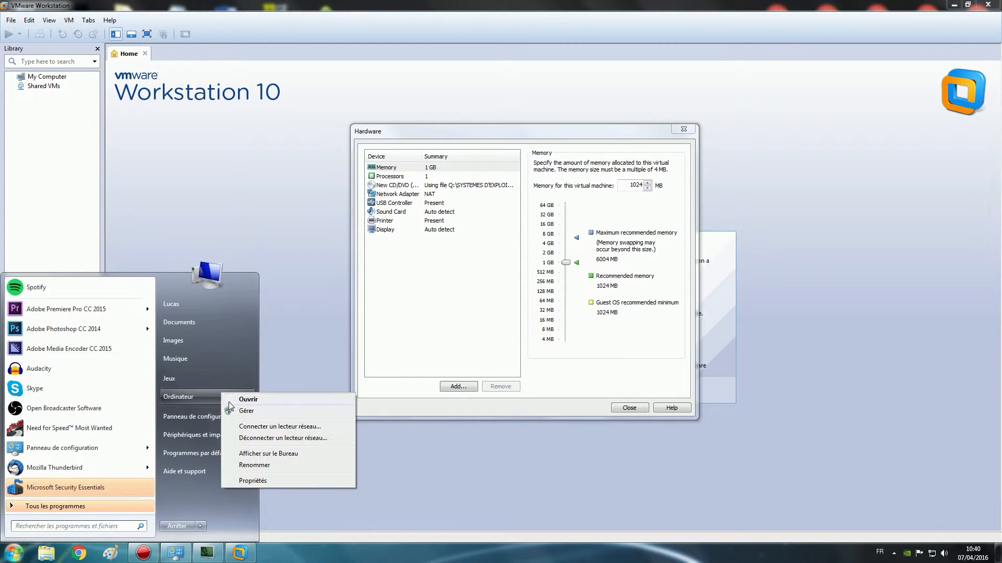
left_click(263, 480)
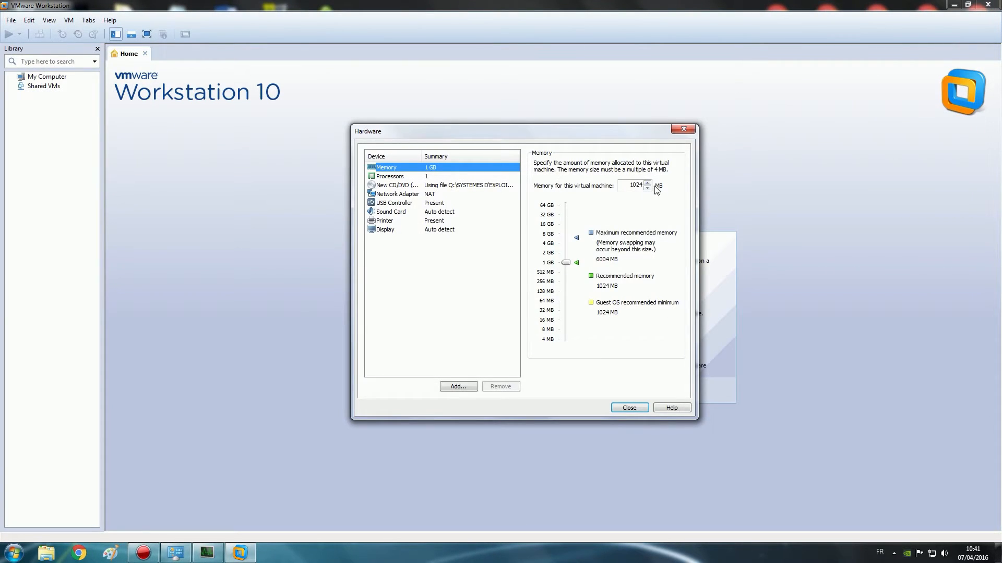
Step: Set the virtual machine's memory to 4096 MB and check the allocation in the hardware settings
left_click(629, 184)
double_click(628, 184)
type("4096")
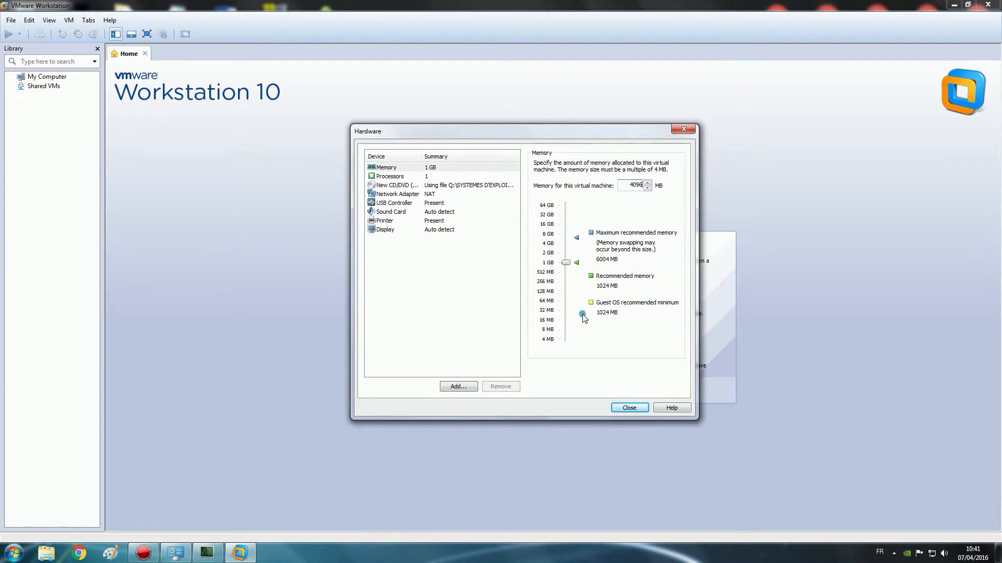
left_click(633, 409)
left_click(459, 323)
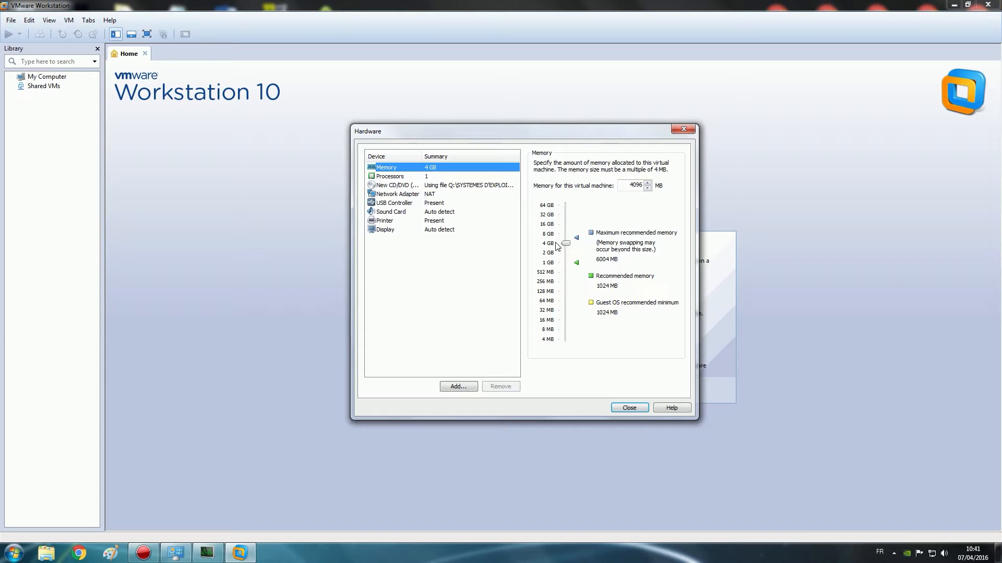
left_click(630, 409)
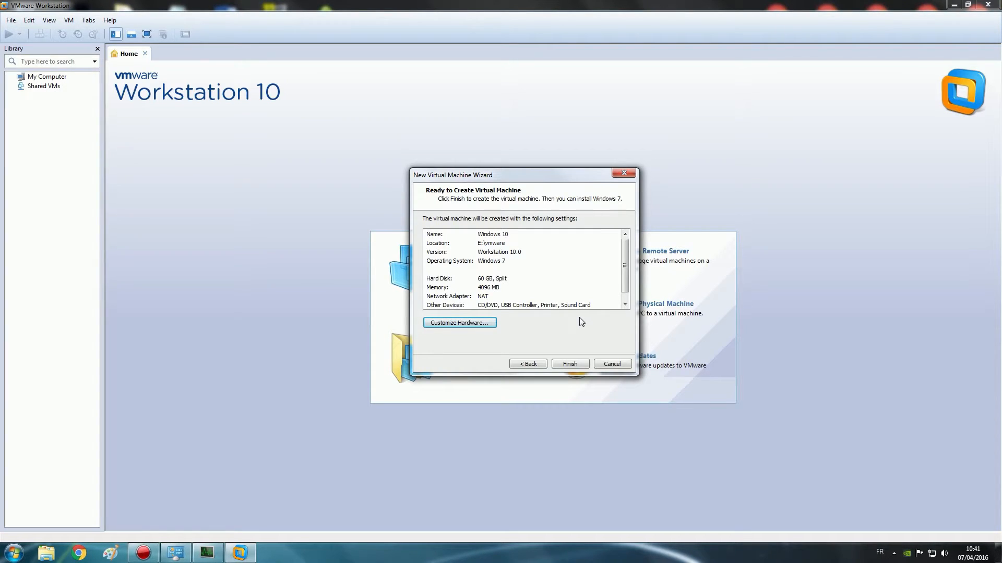
Step: Try to create the virtual machine, then go back to its name settings and reopen the location folder selection
left_click(573, 364)
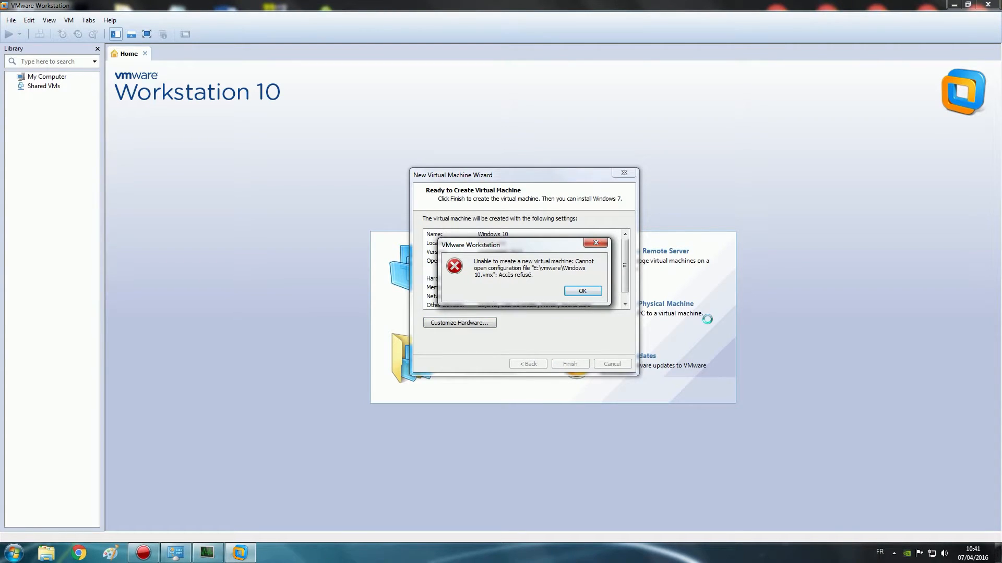
left_click(577, 297)
left_click(531, 366)
left_click(531, 366)
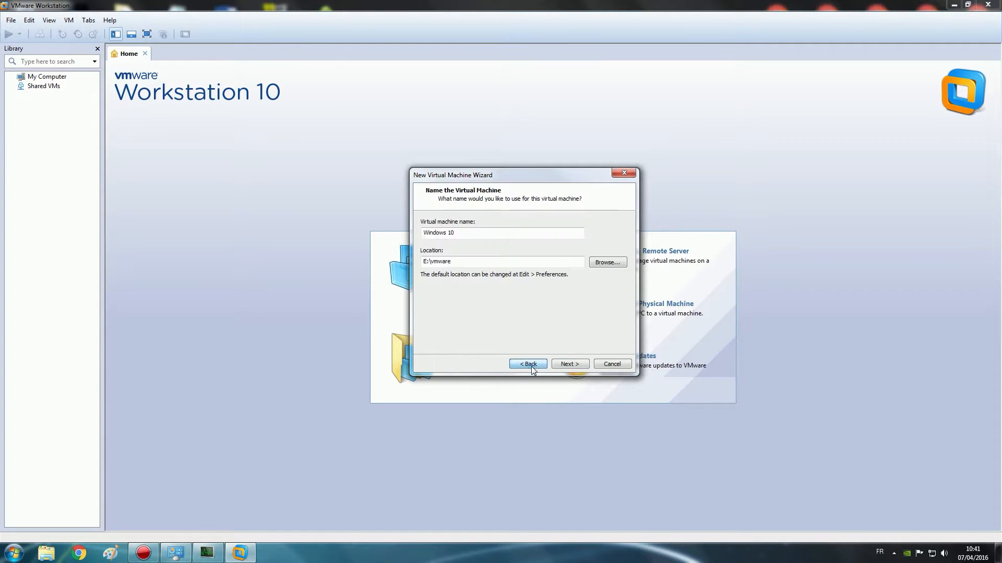
left_click(601, 261)
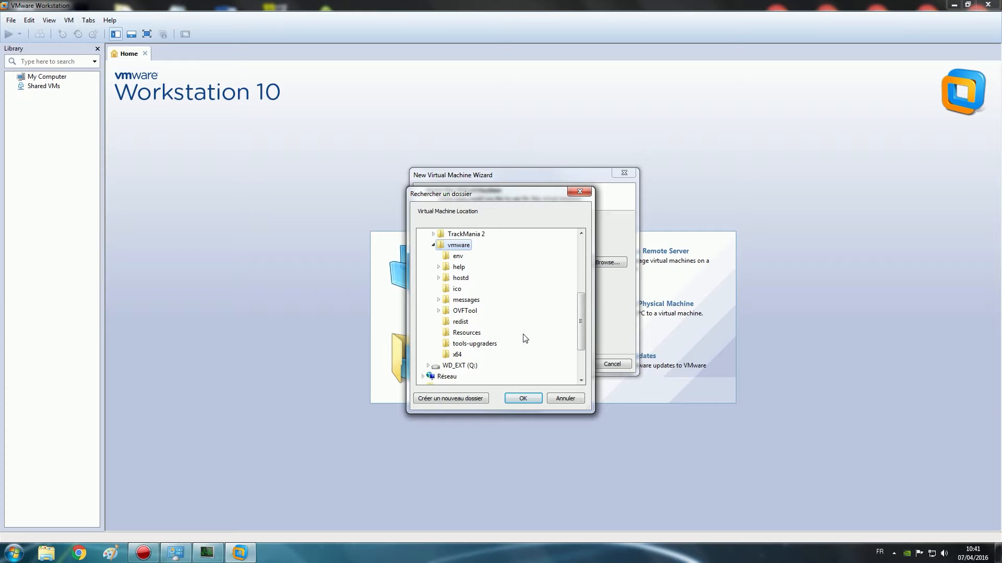
scroll(530, 313, "up", 2)
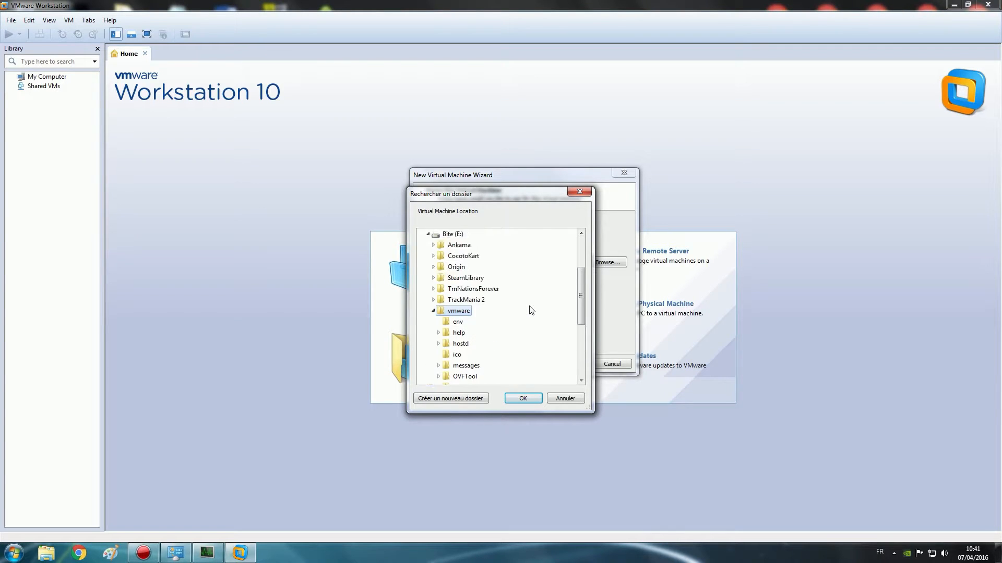
scroll(532, 318, "down", 2)
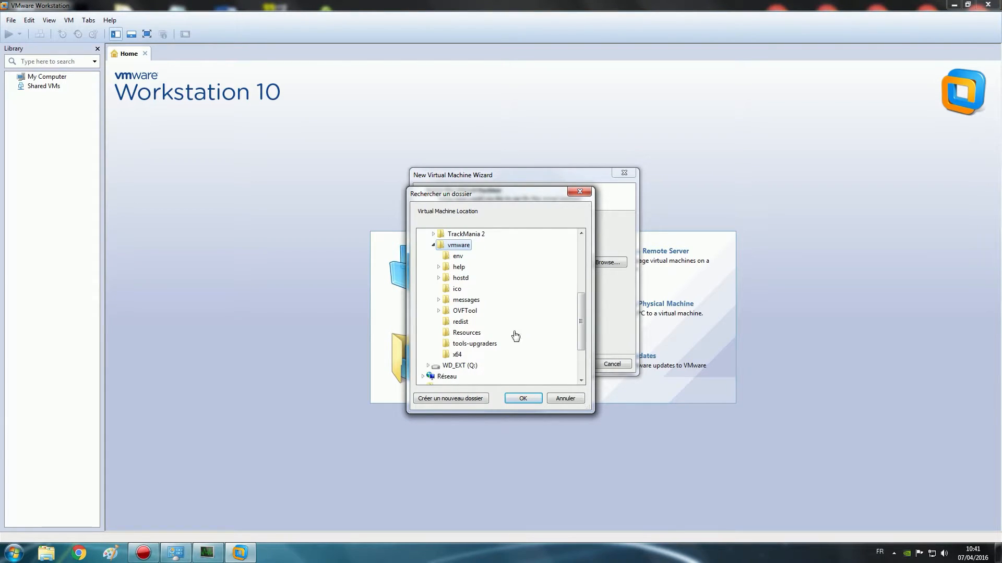
Step: Switch to Windows Explorer and create a folder named "virtual machines" inside the vmware folder on drive E:
key("super")
left_click(225, 395)
double_click(272, 85)
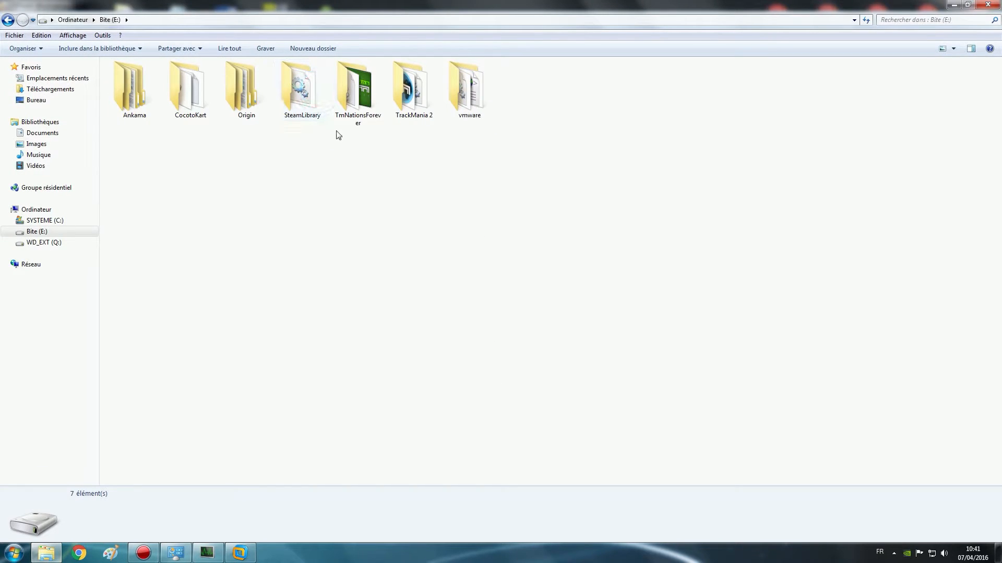
double_click(467, 101)
right_click(591, 269)
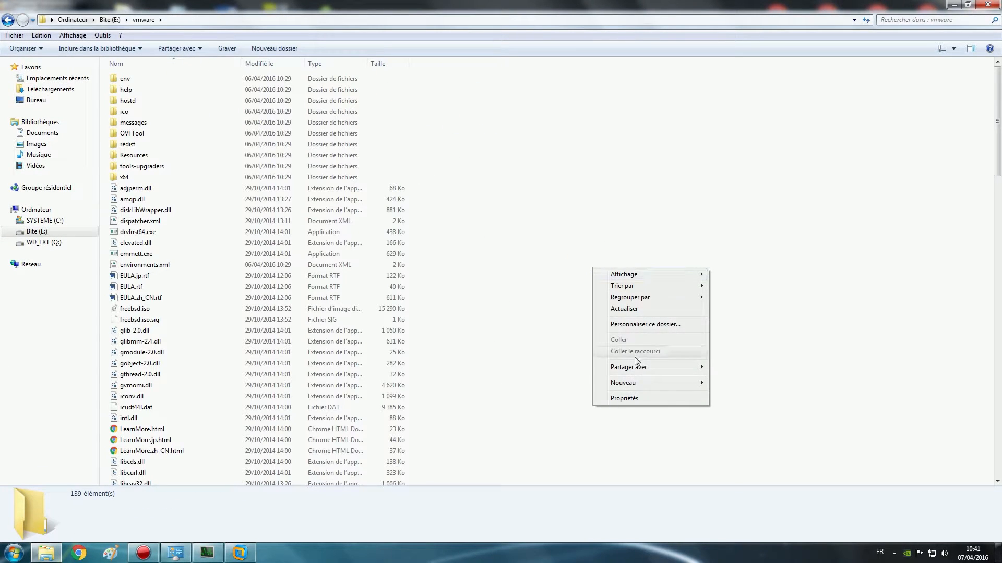
left_click(686, 385)
left_click(712, 384)
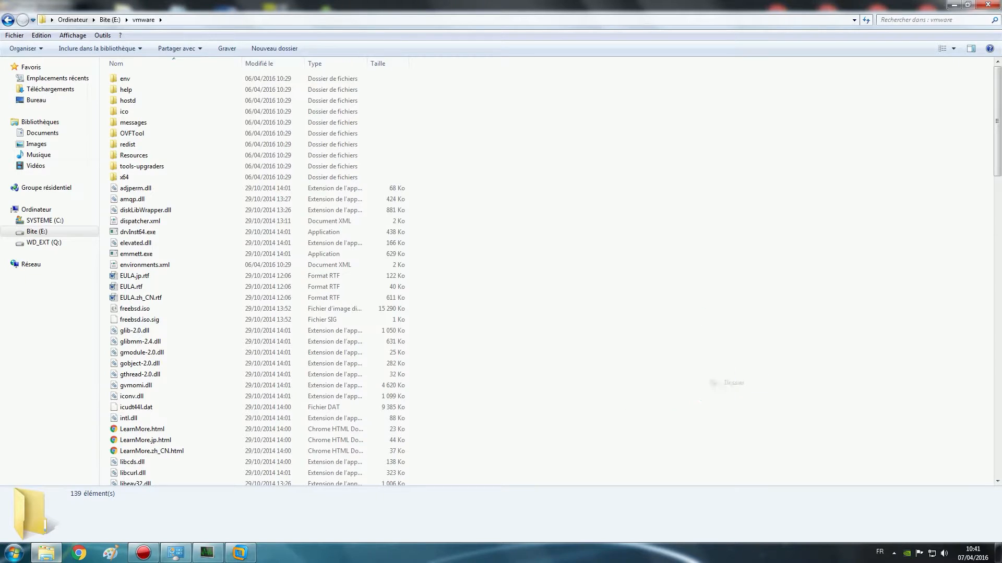
type("virtual machines")
key("Return")
left_click(540, 296)
Step: Switch back to VMware Workstation, set the location to E:\vmware\virtual machines and proceed to the creation summary
key("alt+Tab")
left_click(485, 355)
left_click(525, 399)
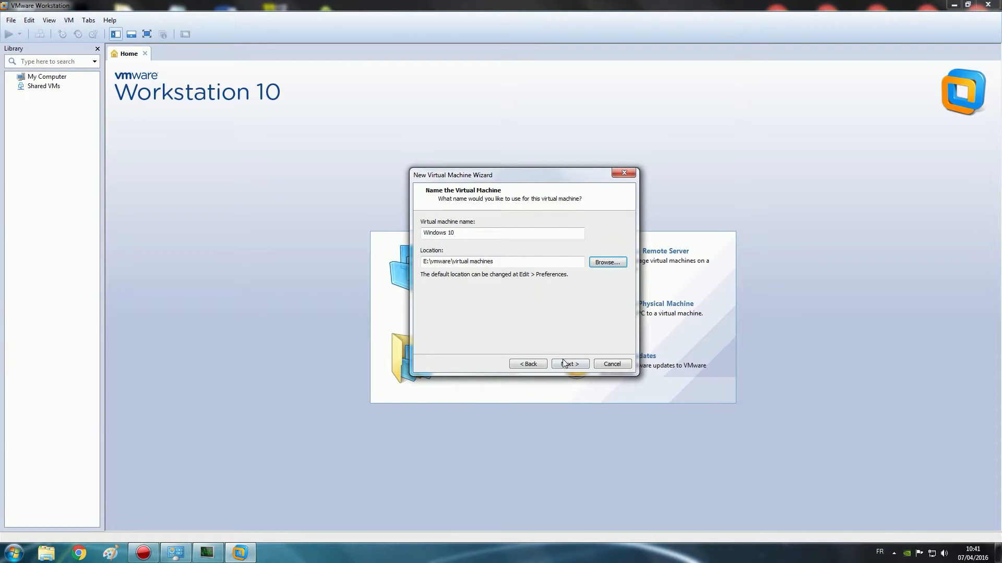
left_click(565, 363)
left_click(562, 364)
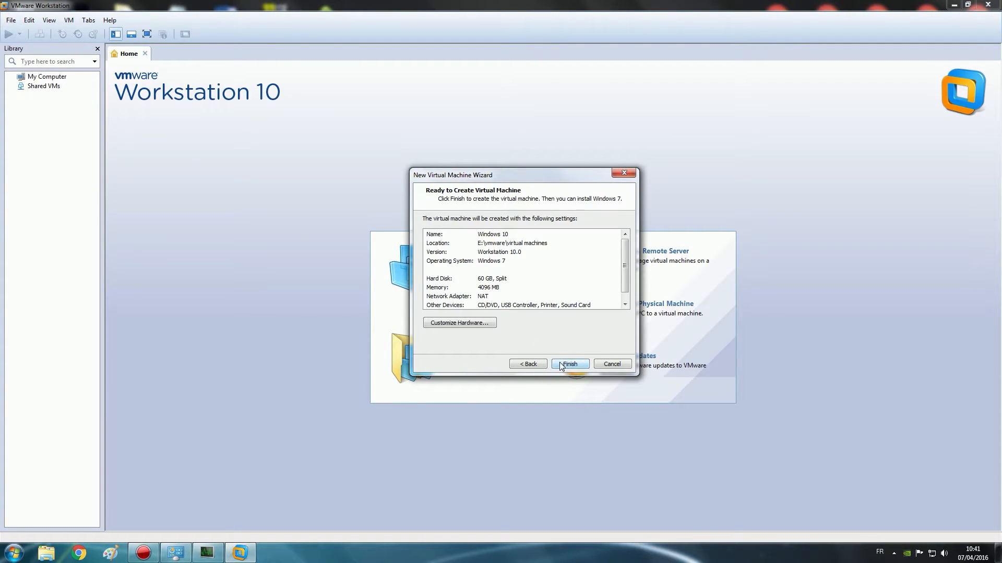
Step: Try to create the virtual machine in E:\vmware\virtual machines, then review its memory in the hardware settings
left_click(561, 365)
left_click(592, 289)
left_click(469, 324)
left_click(669, 405)
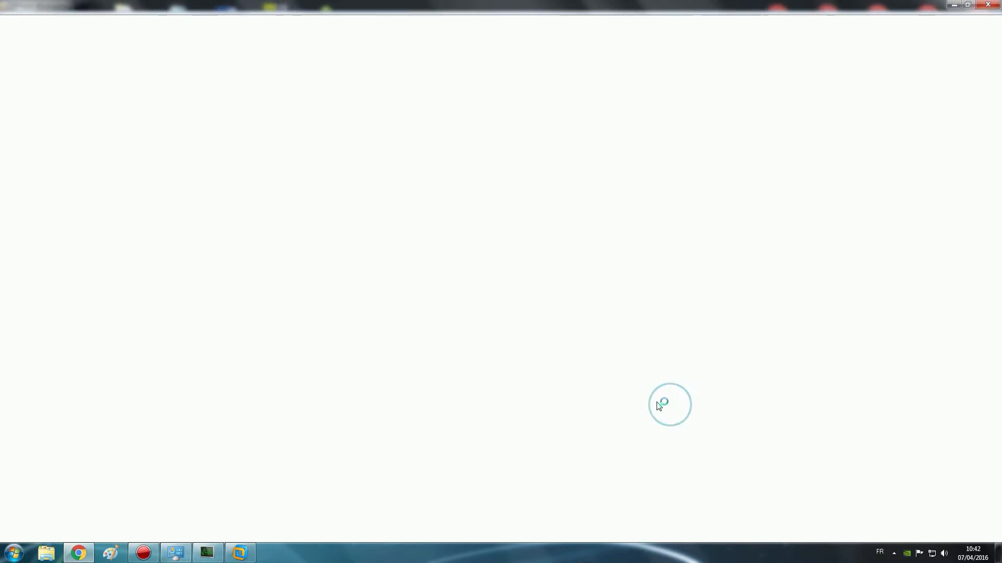
left_click(99, 7)
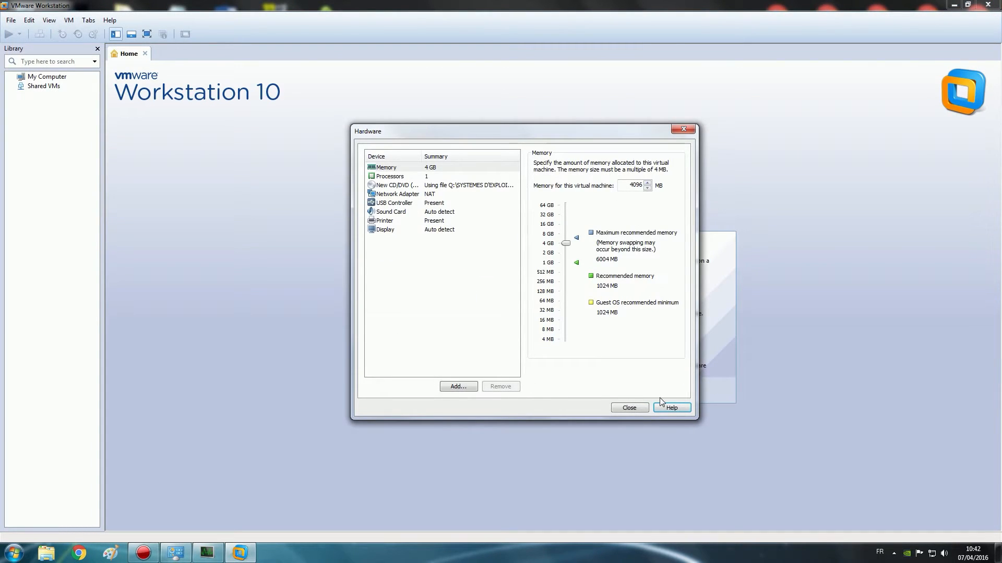
left_click(630, 408)
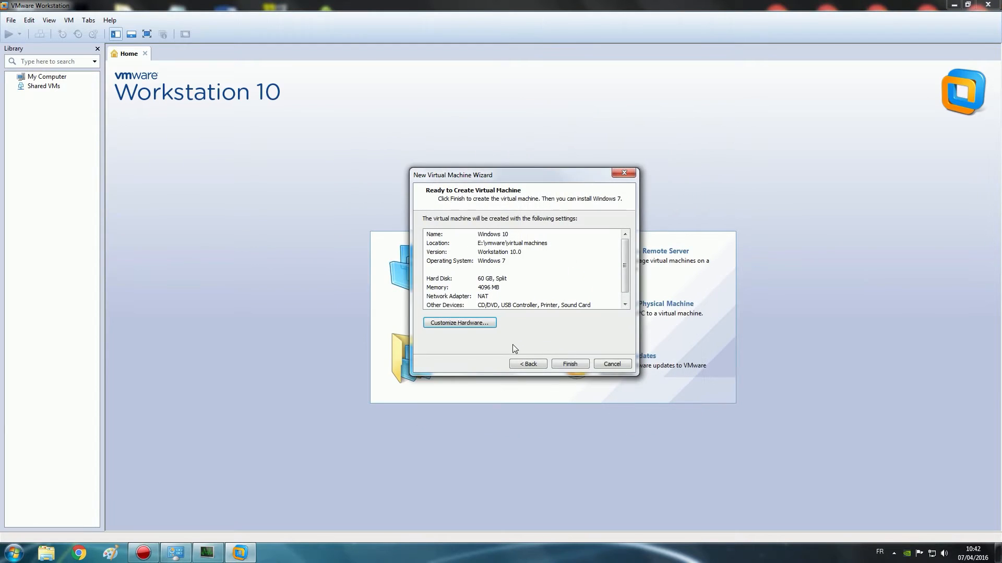
Step: Change the location to the root of drive E: and create the virtual machine with a 60 GB disk split into multiple files
left_click(531, 366)
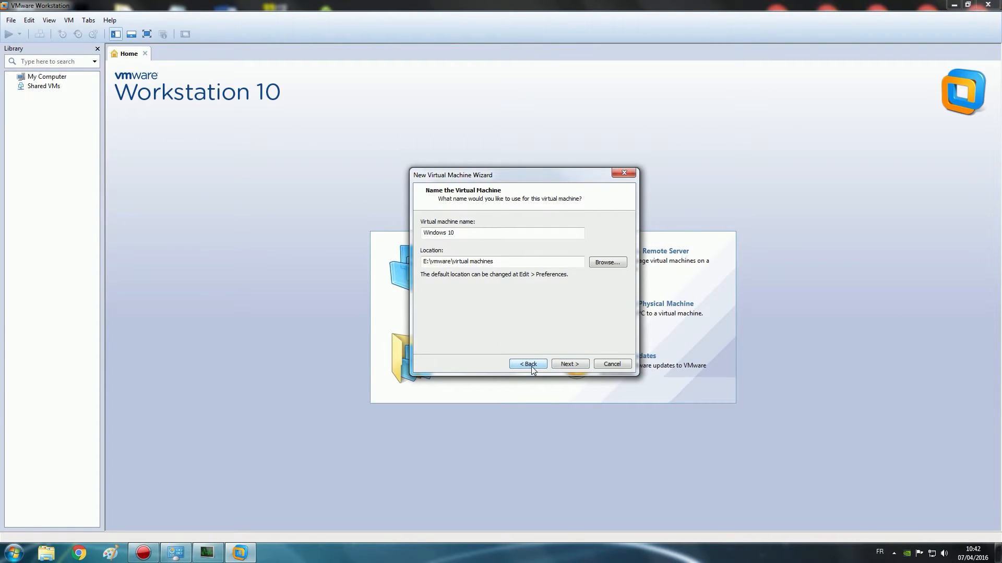
left_click(608, 263)
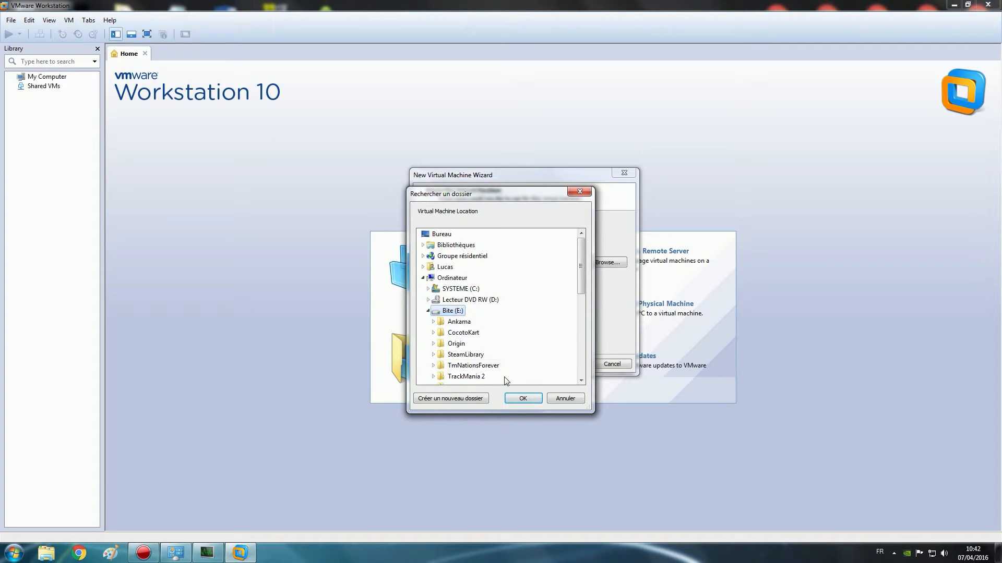
left_click(522, 399)
left_click(568, 364)
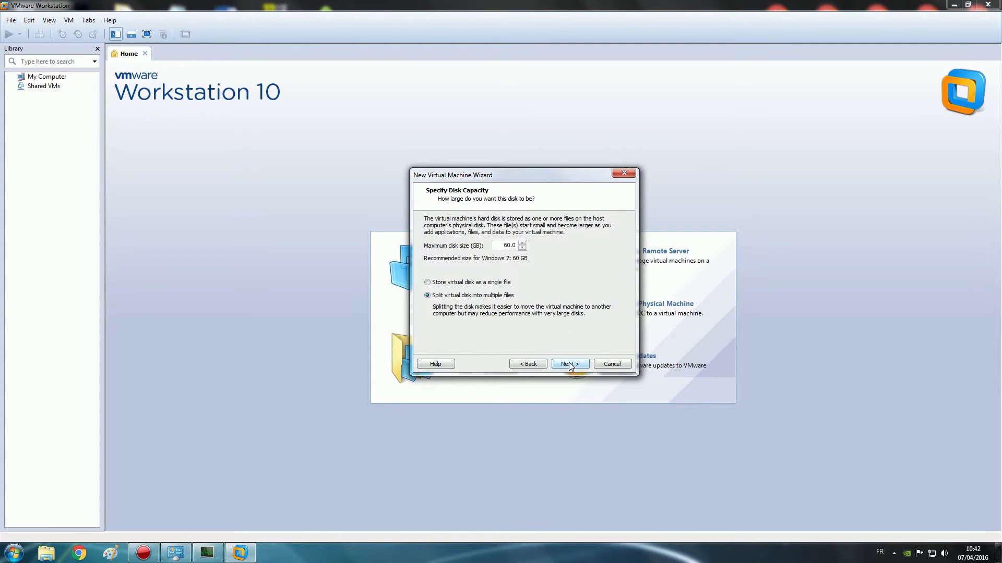
left_click(569, 364)
left_click(570, 365)
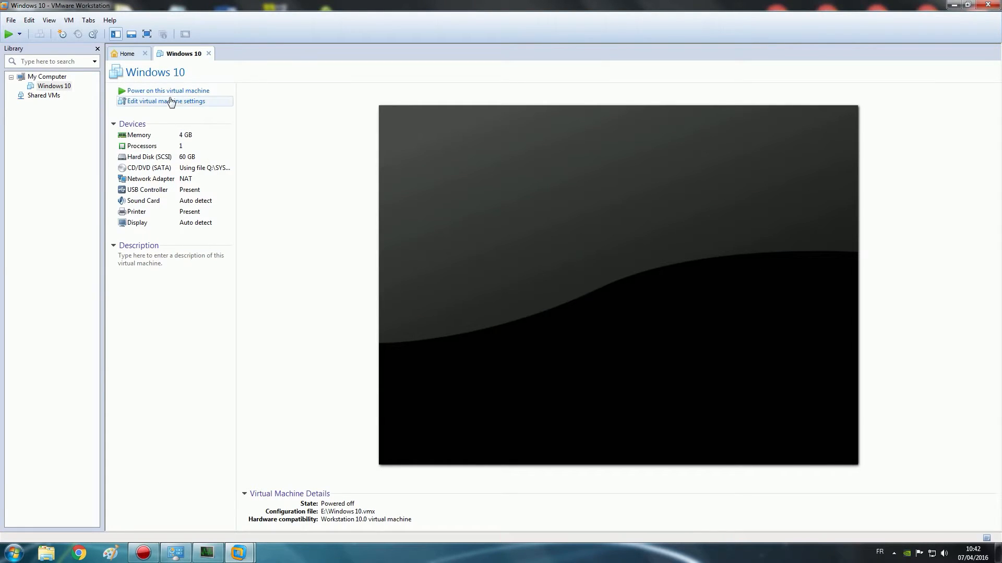
Step: Power on the Windows 10 virtual machine and dismiss the removable devices and installation hints
left_click(179, 91)
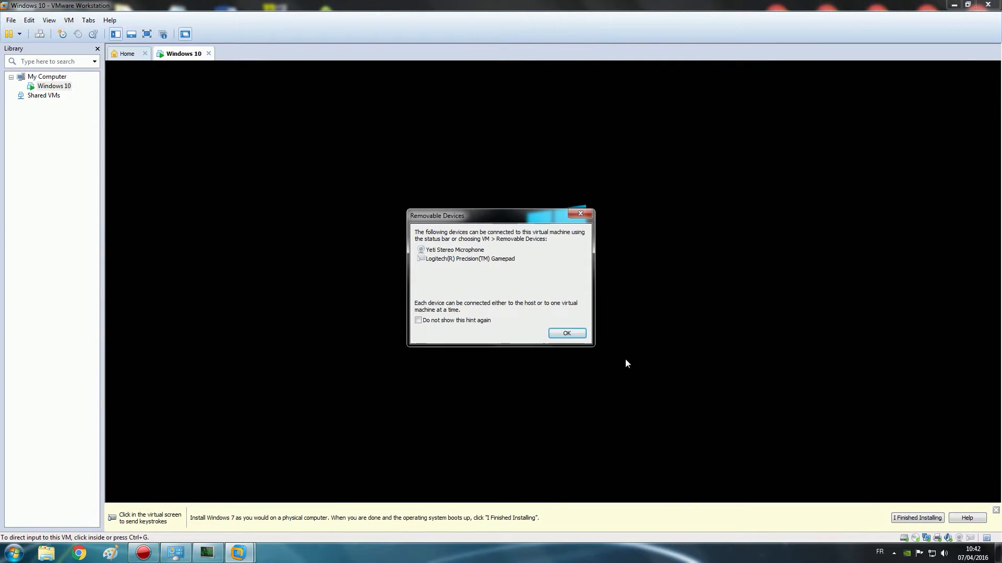
left_click(553, 334)
left_click(995, 510)
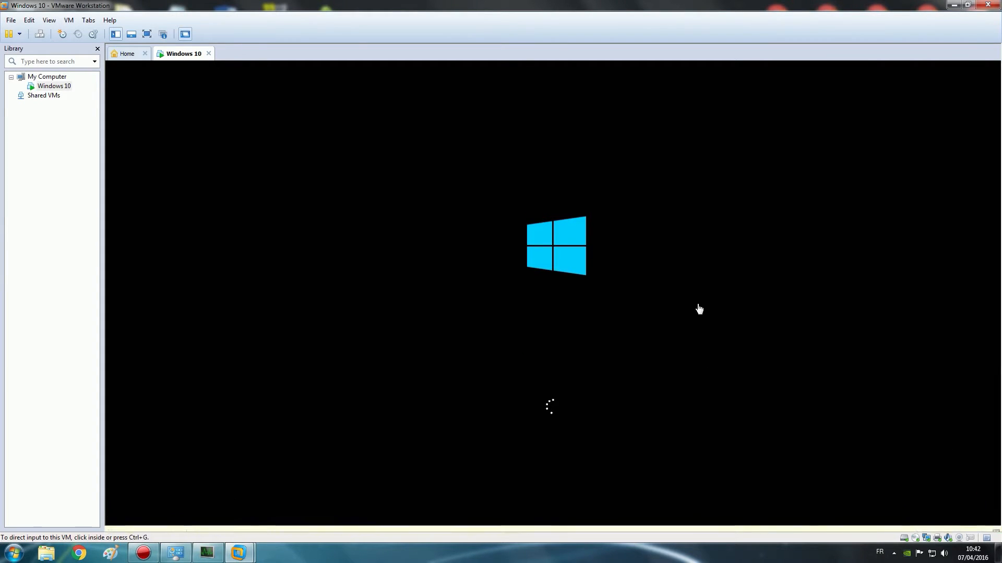
Step: Show the virtual machine in full screen and unpin the command bar so that it hides automatically
left_click(147, 34)
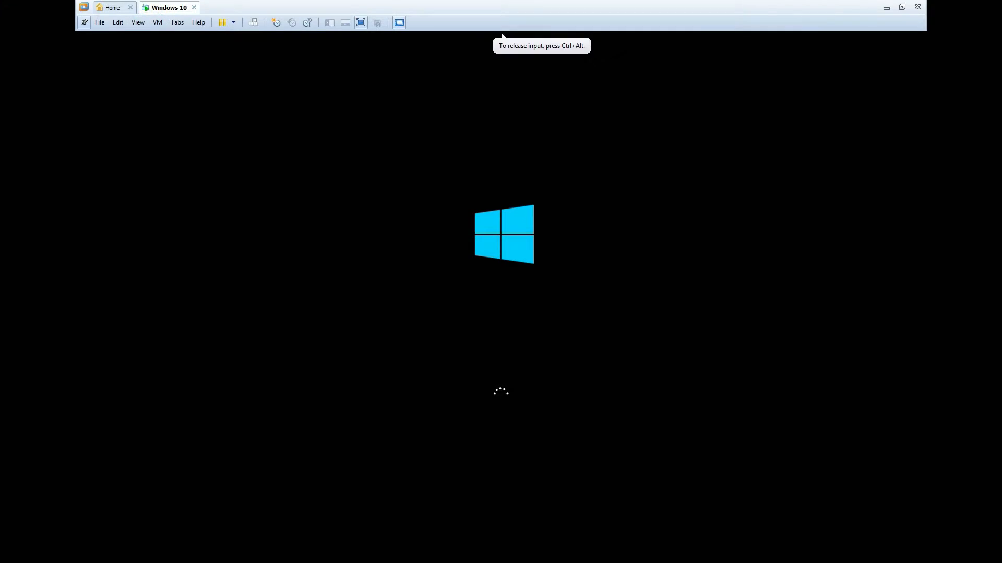
key("ctrl+alt")
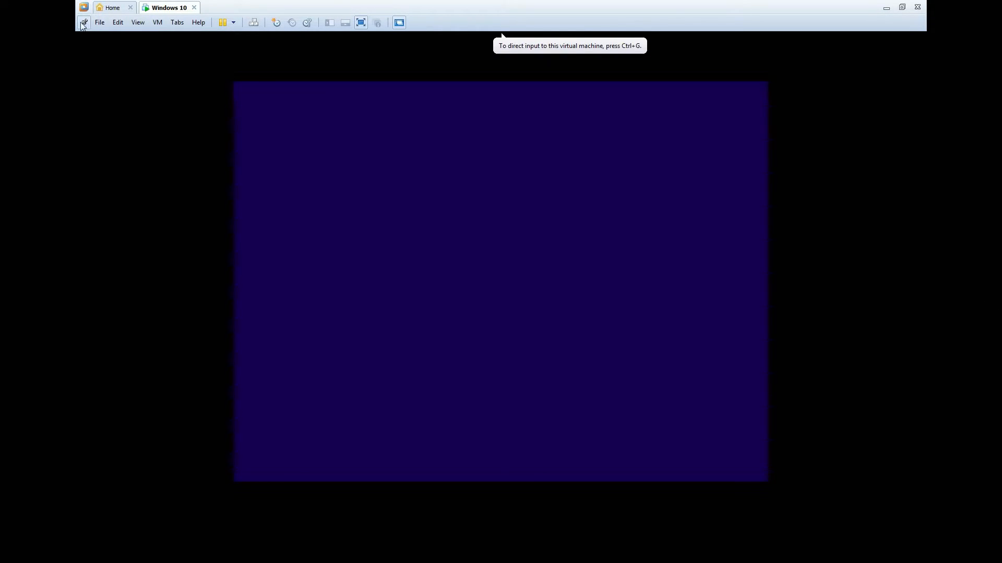
left_click(85, 22)
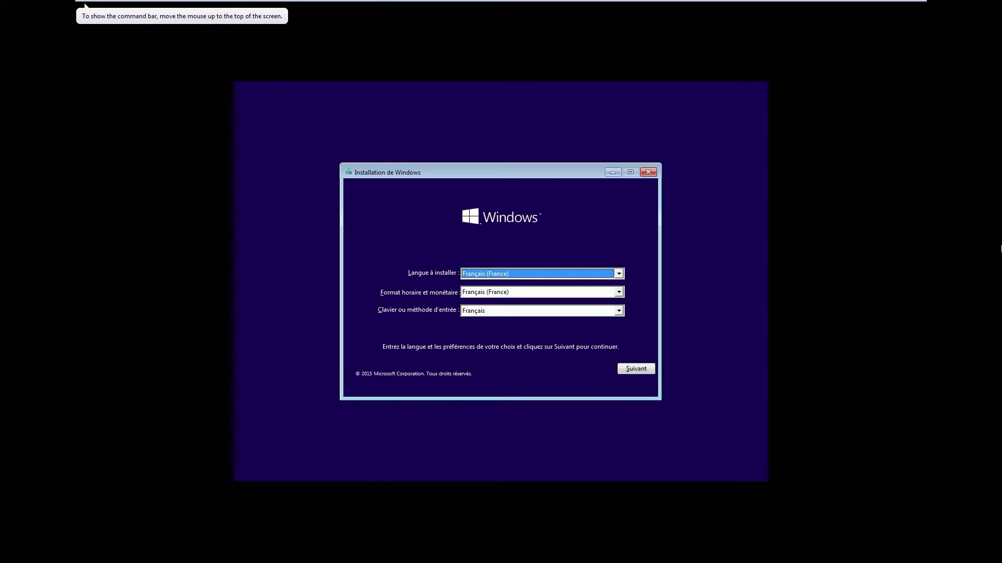
Step: Review the Windows Setup regional options, keep Français (France) for language and format and the Français keyboard, and continue
left_click(555, 178)
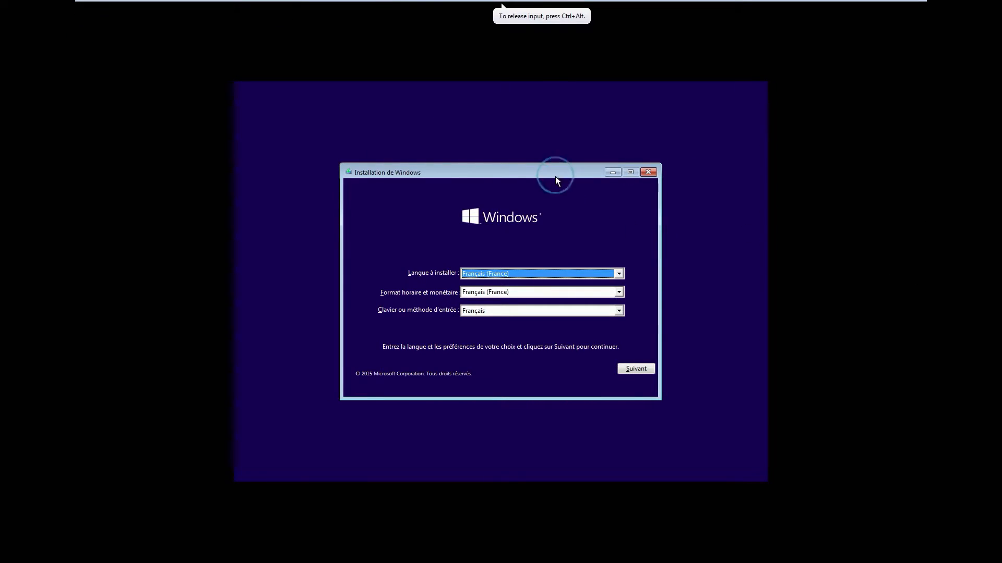
left_click(550, 276)
left_click(537, 293)
double_click(537, 293)
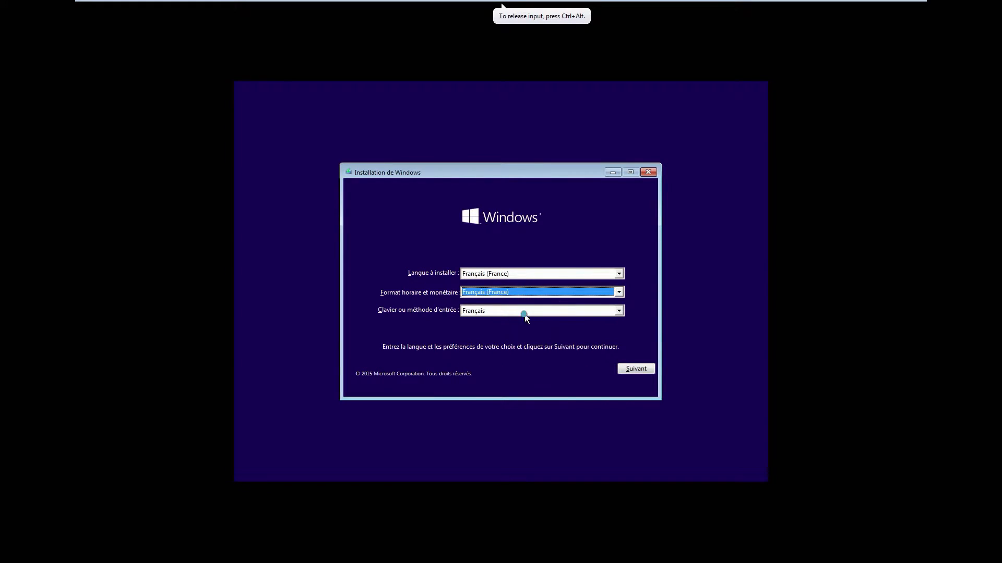
double_click(525, 314)
left_click(636, 369)
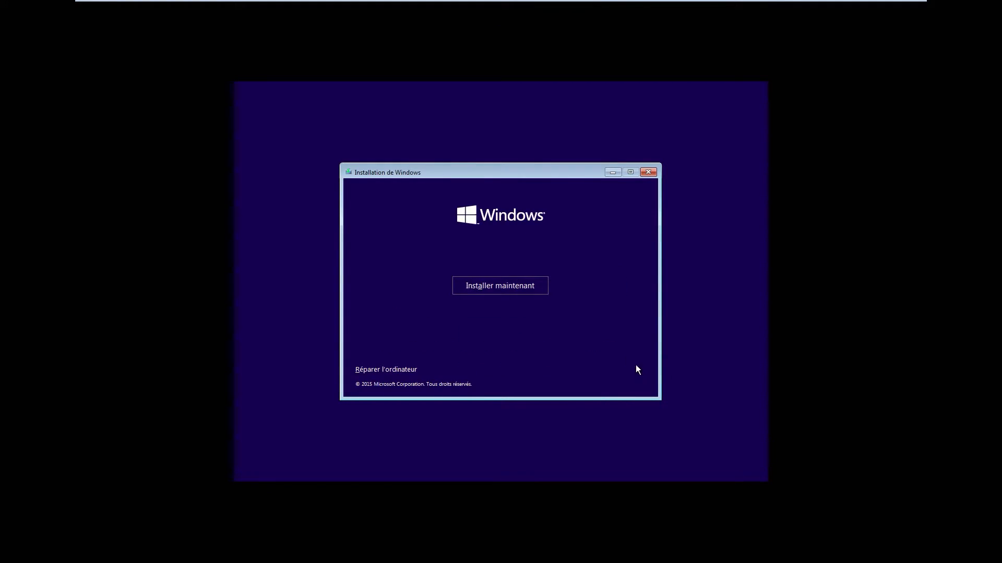
Step: Start the Windows installation without a product key and accept the licence terms
left_click(499, 284)
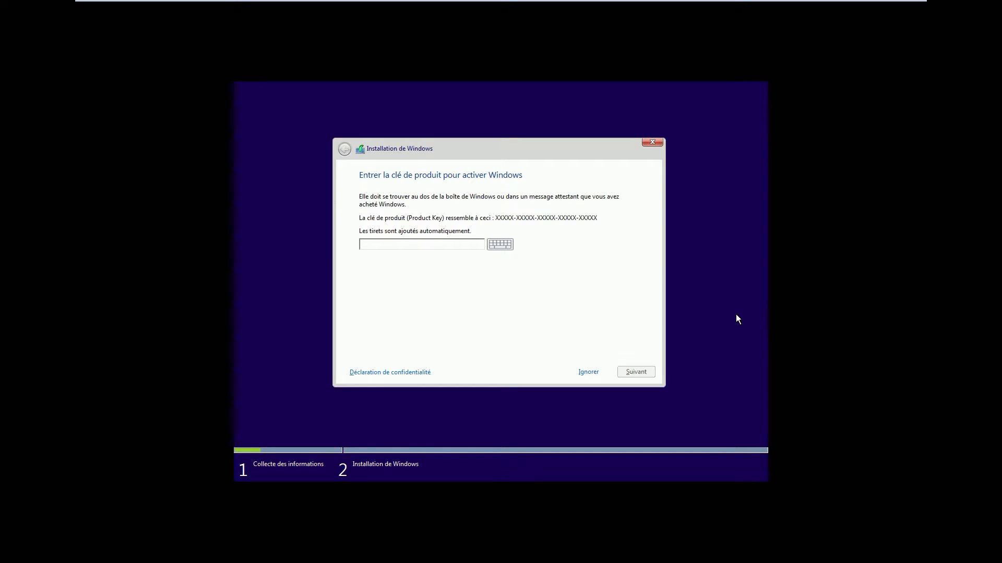
left_click(587, 372)
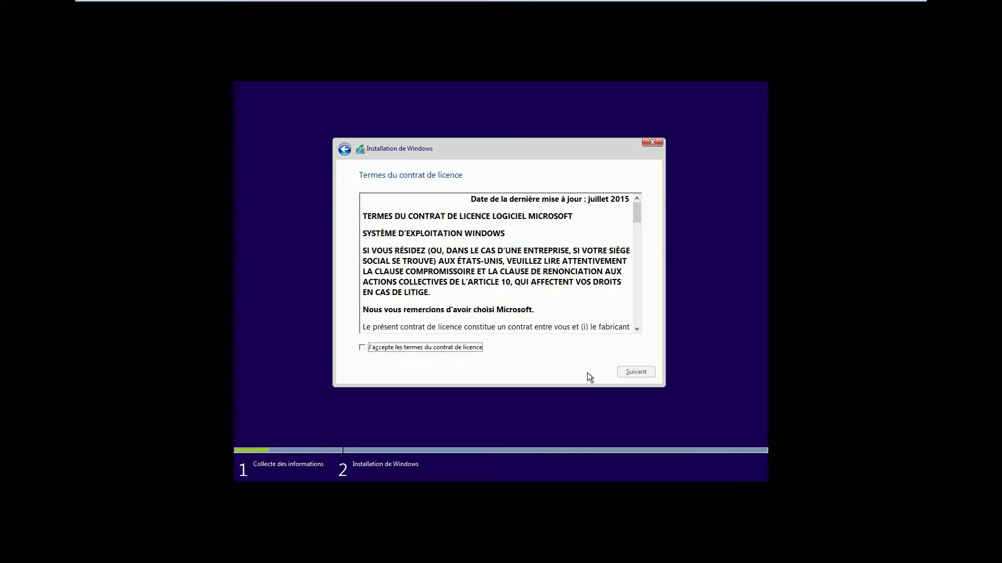
left_click(440, 353)
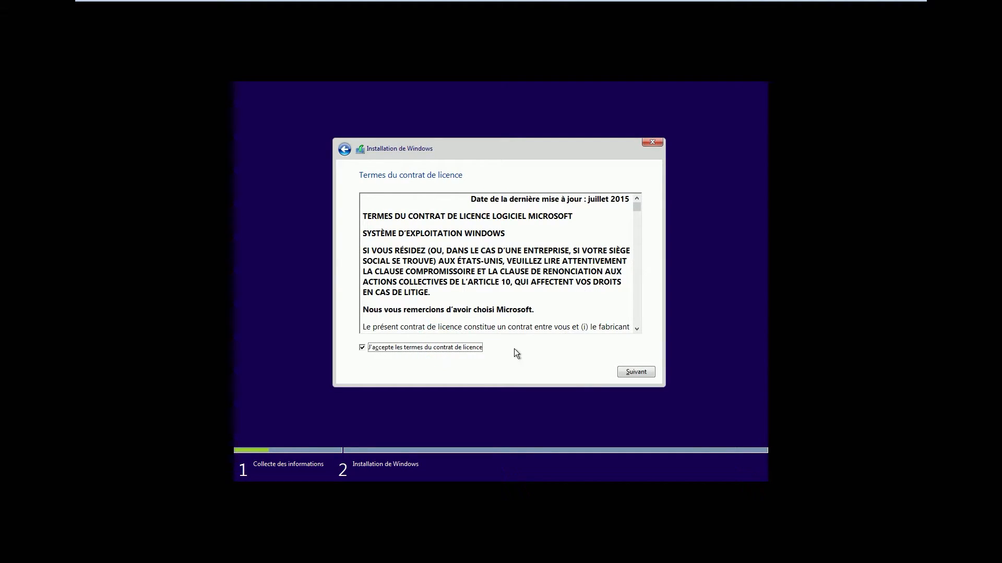
left_click(632, 373)
Step: Choose the custom installation and install Windows on the unallocated space of drive 0
left_click(474, 269)
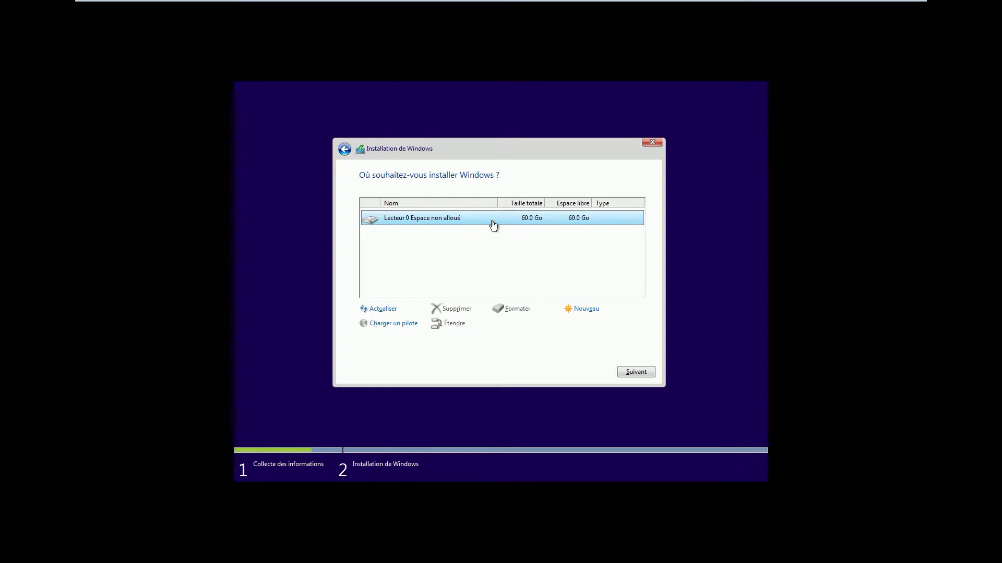
left_click(637, 373)
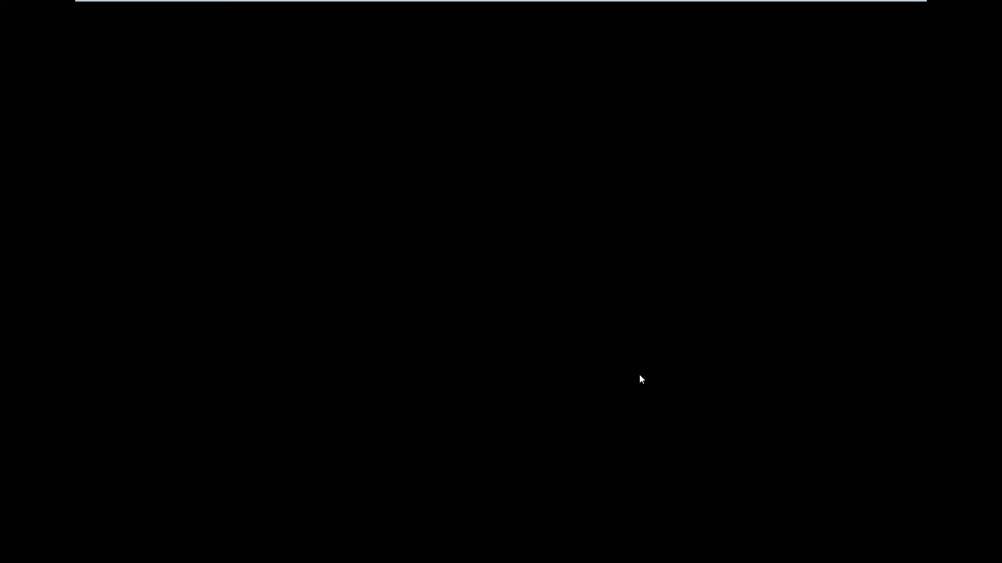
left_click(665, 364)
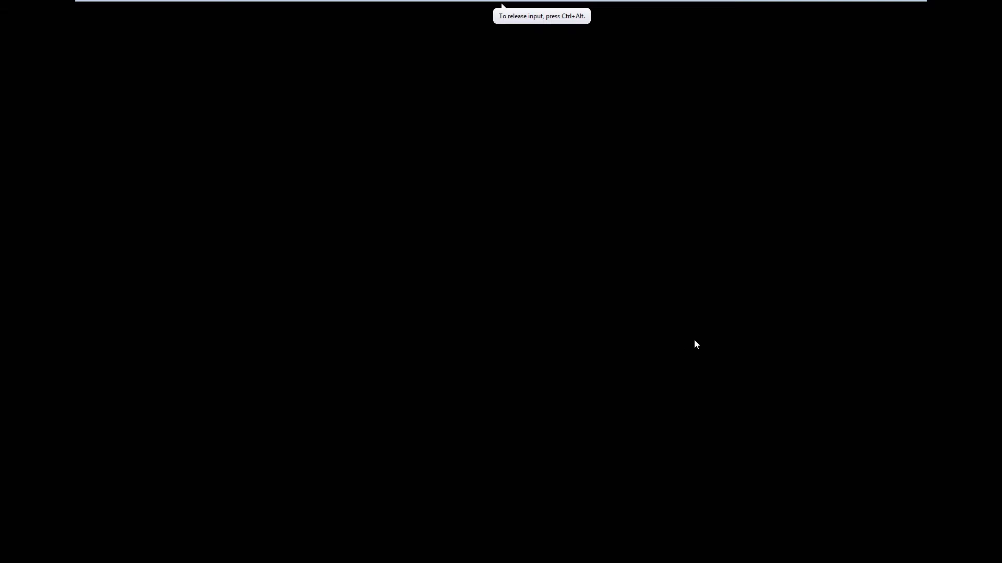